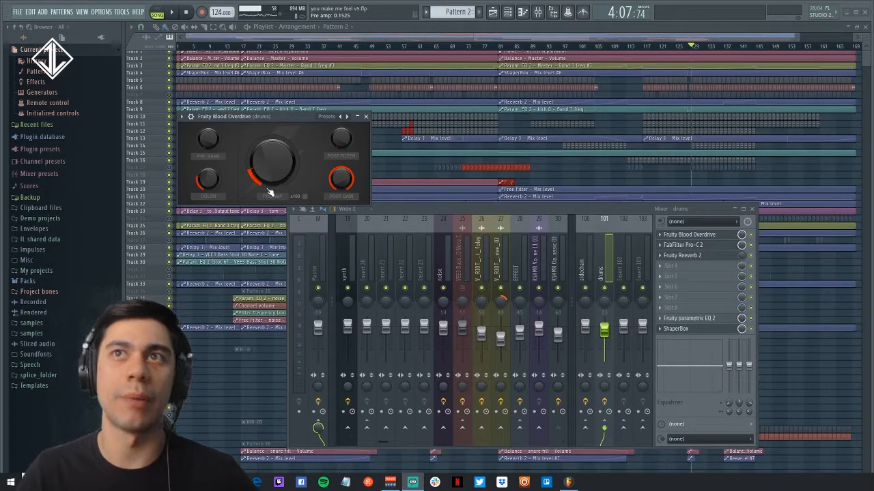
Step: Open FabFilter Pro-C 2 on the drums mixer channel and audition its threshold, style and attack settings during playback
click(718, 244)
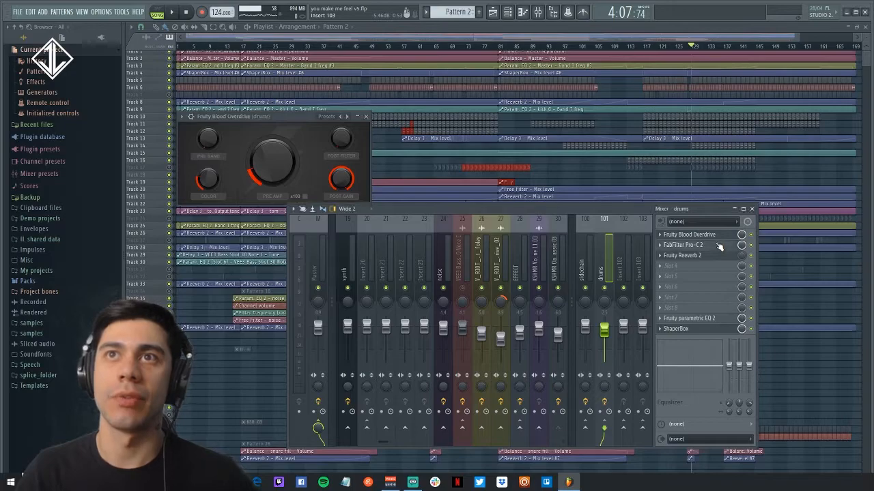
click(710, 247)
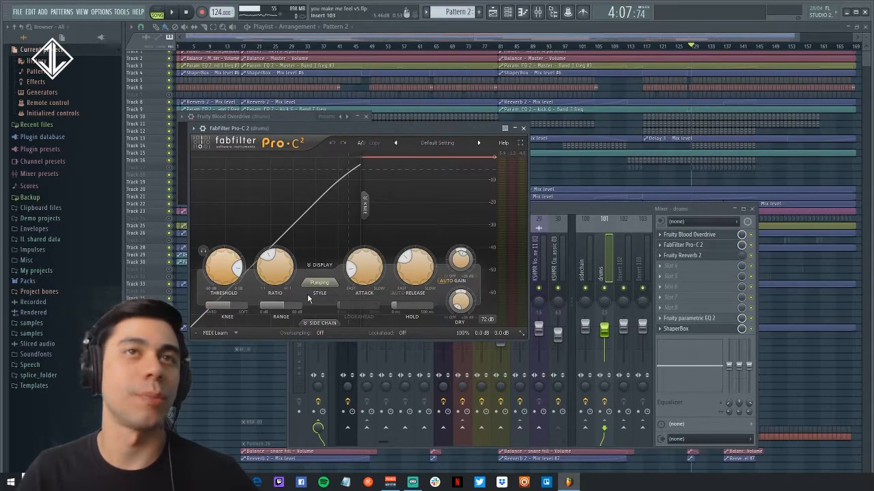
key(space)
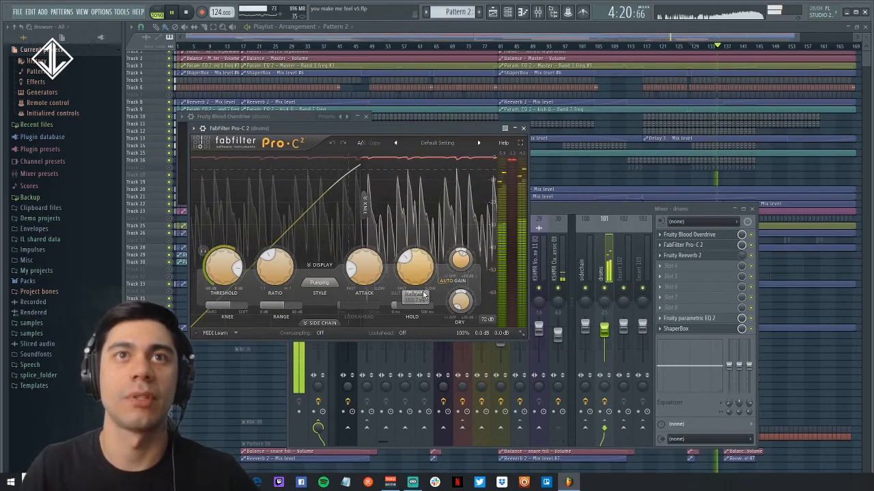
mouse_move(225, 271)
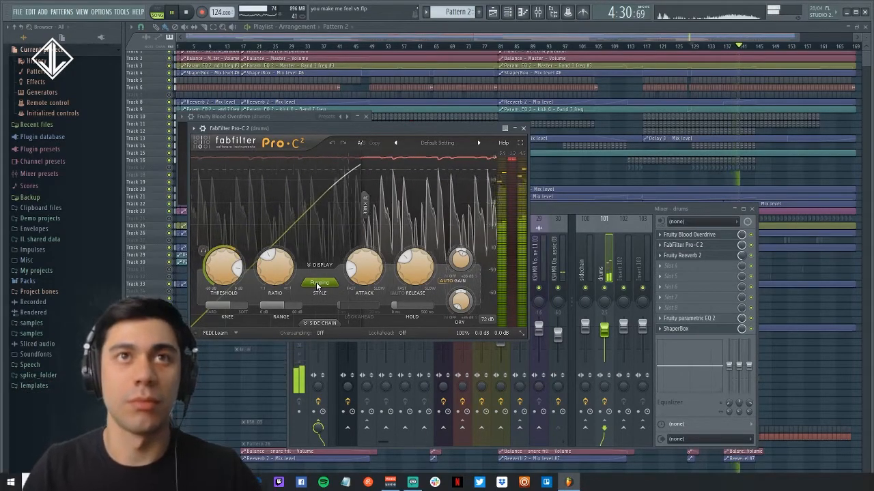
mouse_move(350, 270)
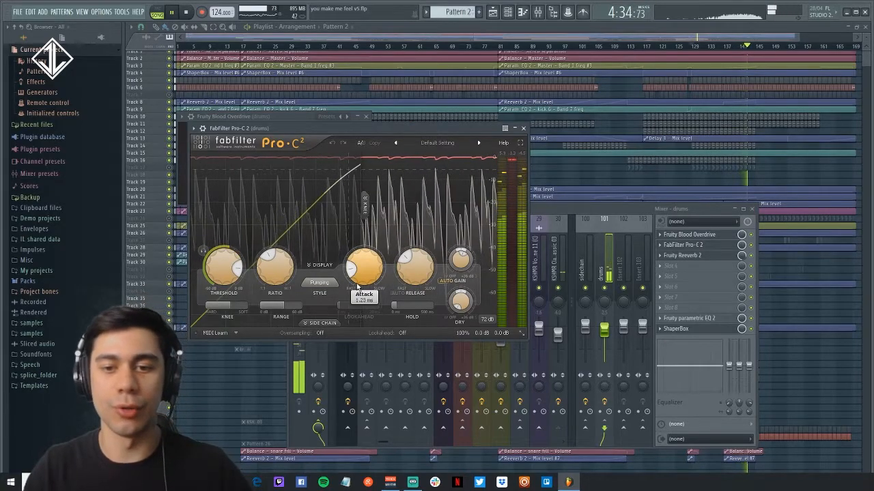
mouse_move(350, 271)
mouse_down()
mouse_move(380, 242)
mouse_move(352, 286)
mouse_move(356, 257)
mouse_move(352, 273)
mouse_up()
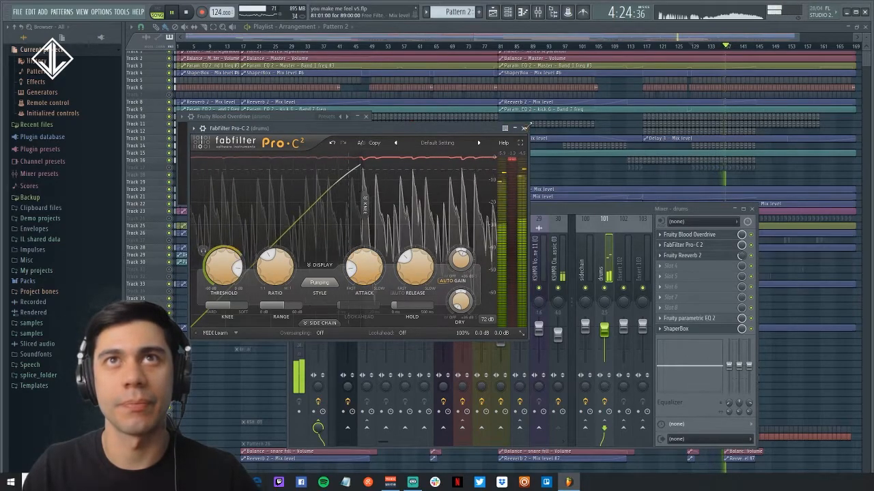
click(523, 128)
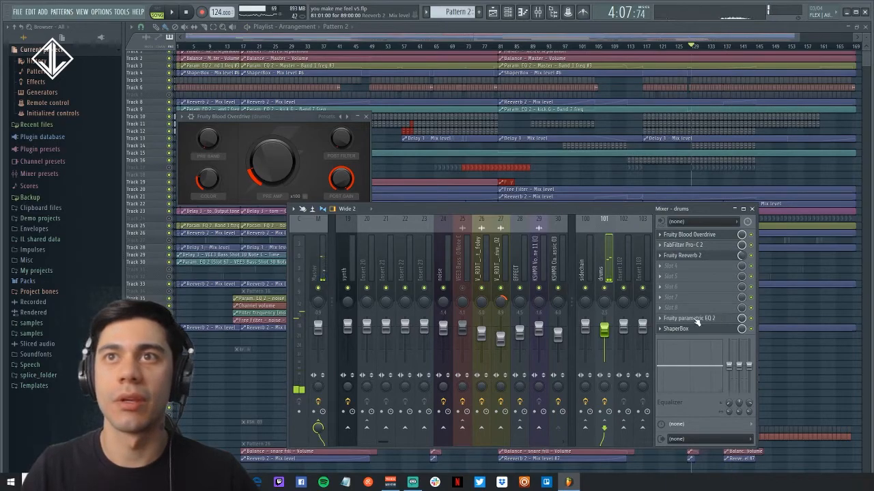
Step: Review the curve of the Fruity parametric EQ 2 on the drums mixer channel and close it
click(691, 318)
click(696, 323)
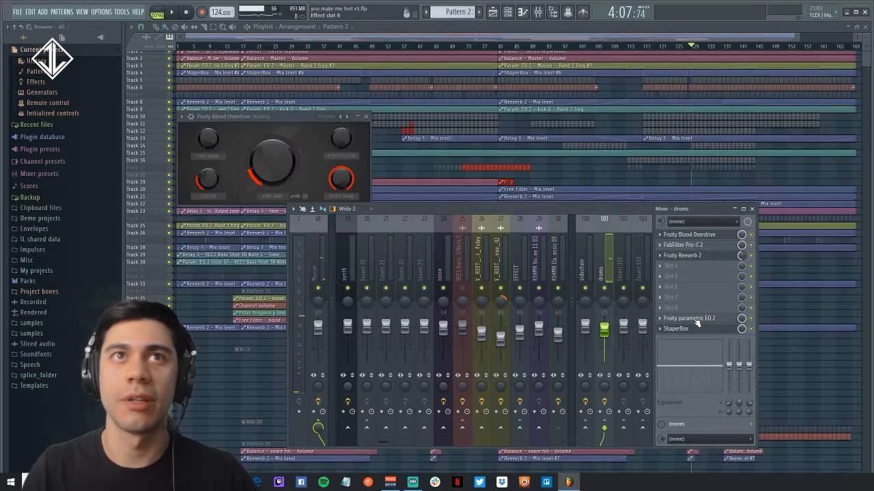
click(691, 321)
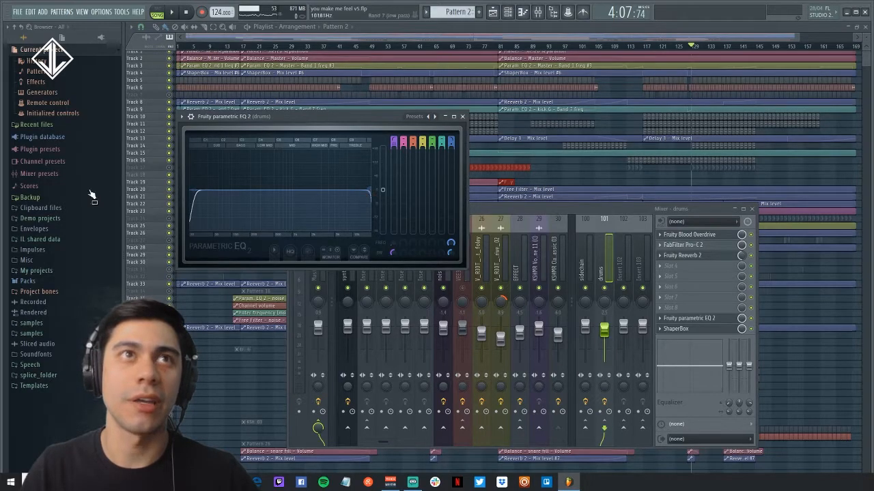
click(463, 117)
Step: Examine the drums EQ Band 7 frequency automation on Track 15 and play its dips before bars 49 and 57
key(F12)
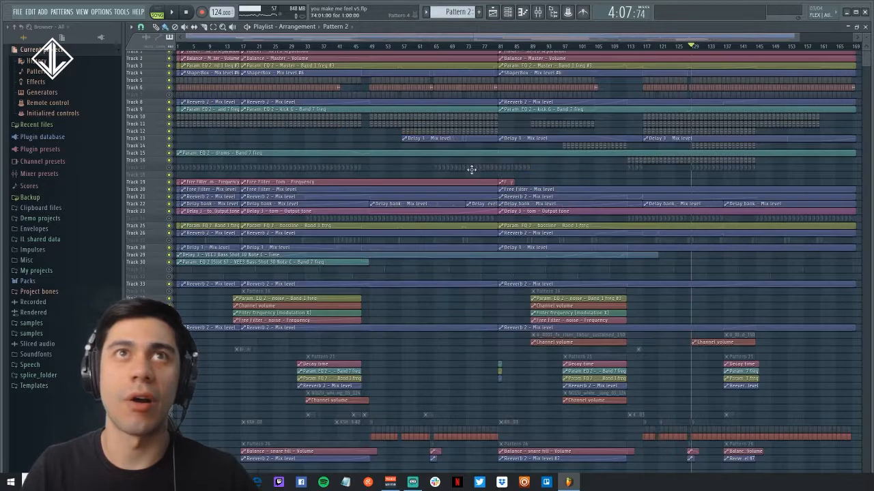
drag(311, 138, 464, 224)
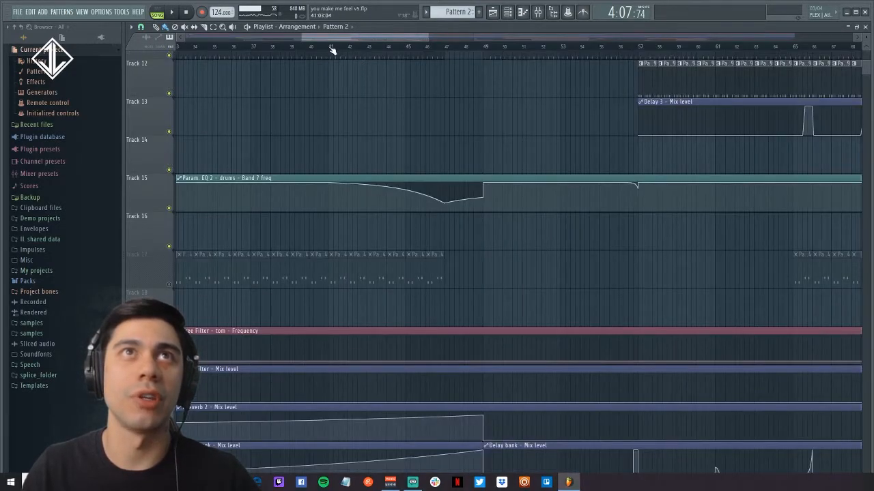
key(space)
click(405, 48)
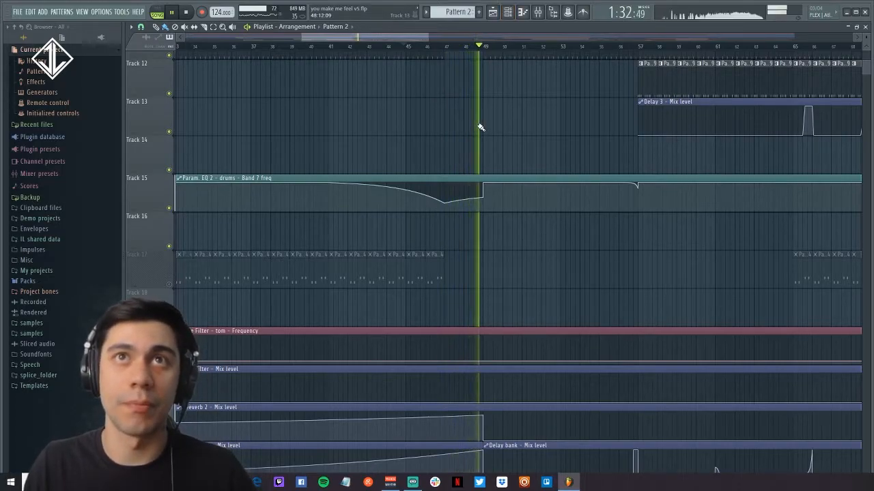
click(621, 46)
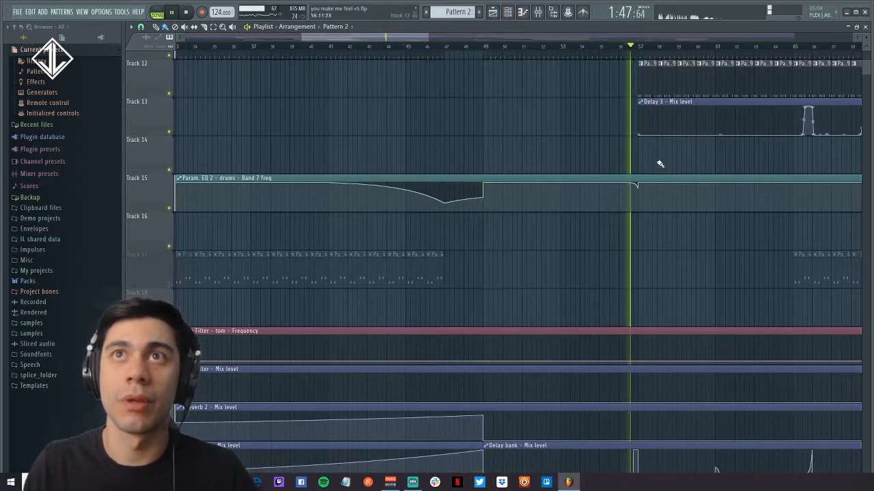
Step: Unmute Track 17 in the playlist and audition its Pattern 4 clips from bar 65
ctrl+right_click(570, 172)
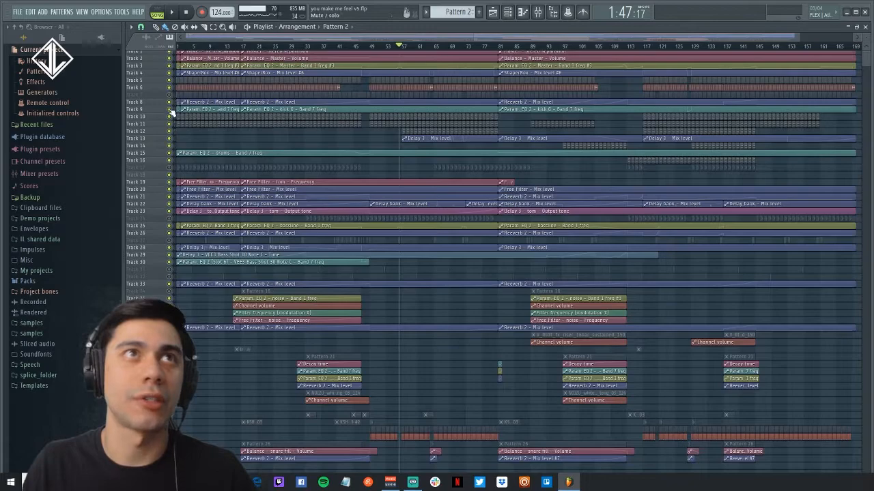
click(170, 167)
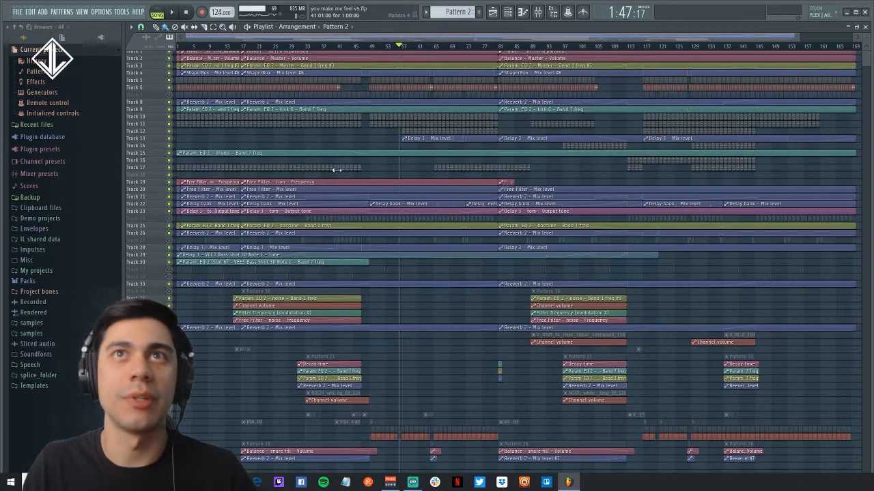
drag(409, 120, 550, 222)
drag(265, 217, 469, 360)
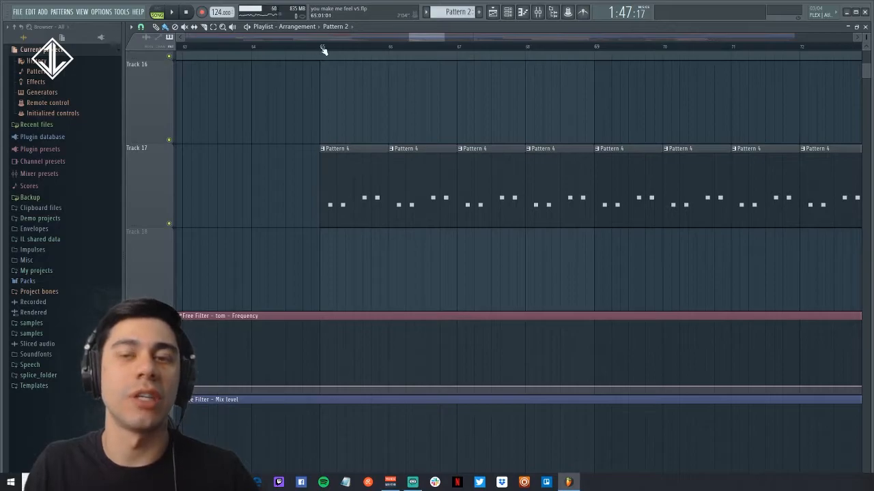
key(space)
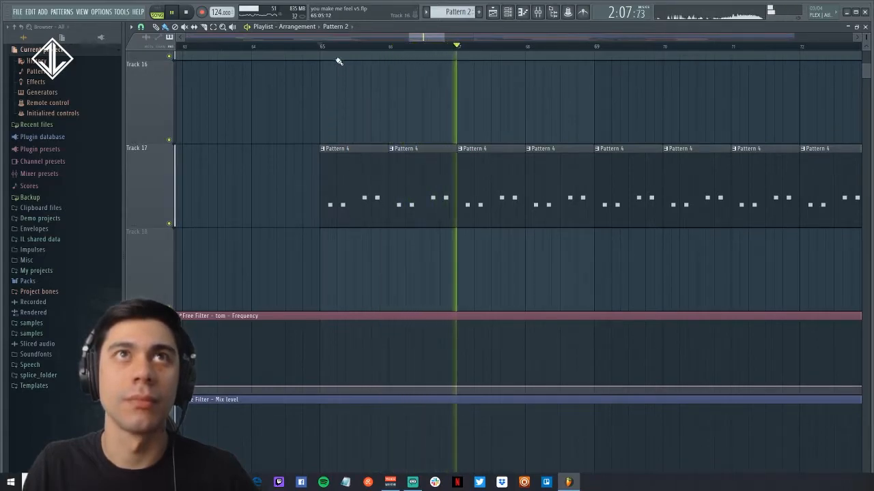
key(space)
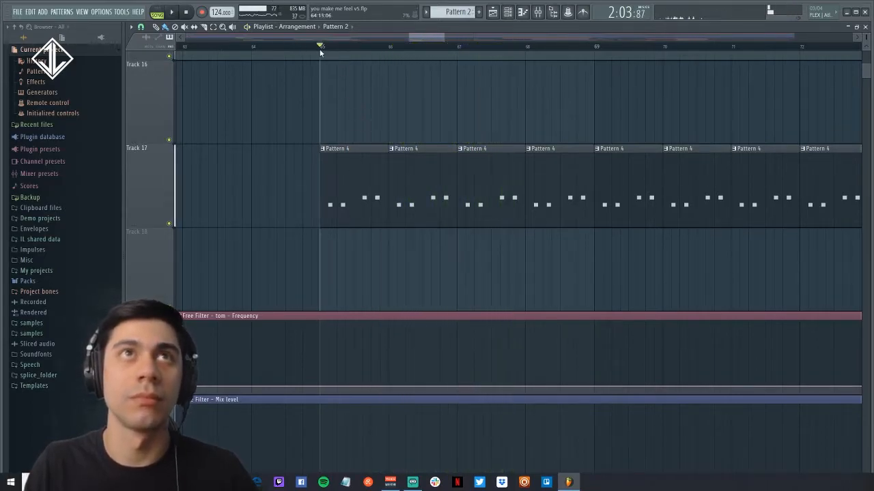
Step: Set a one-bar playback loop over bar 65 and open its Pattern 4 clip in the piano roll
drag(353, 69, 387, 82)
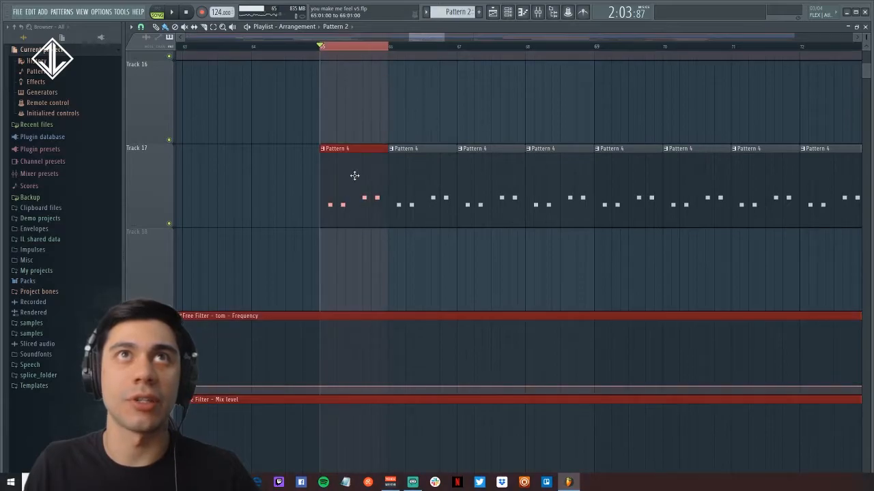
double_click(348, 202)
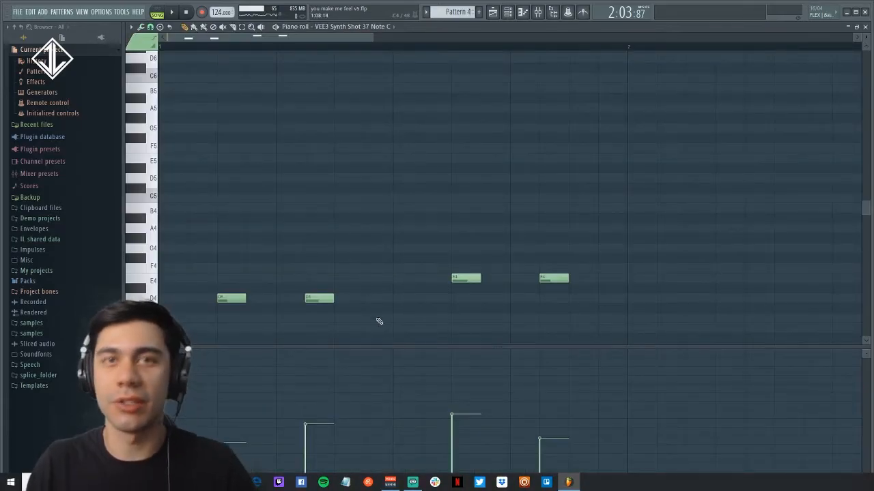
Step: Inspect the sampler settings of the VEE3 Synth Shot 37 Note C channel, then return to the piano roll
click(507, 14)
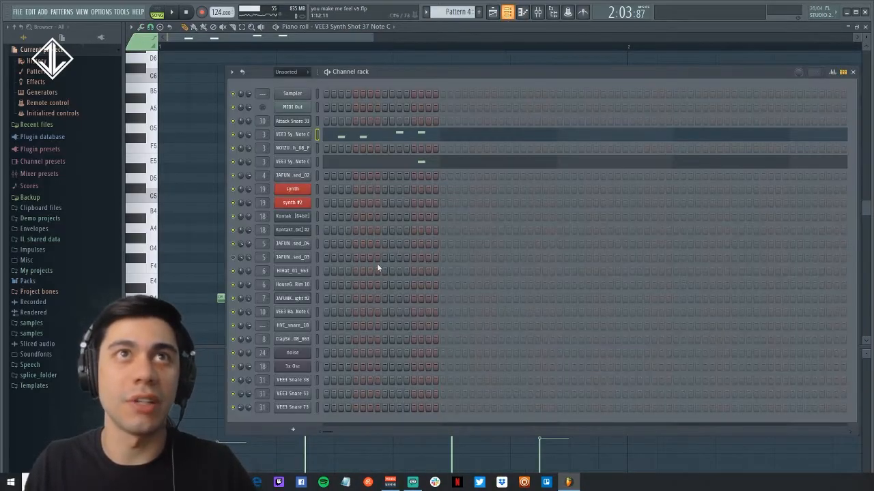
click(306, 134)
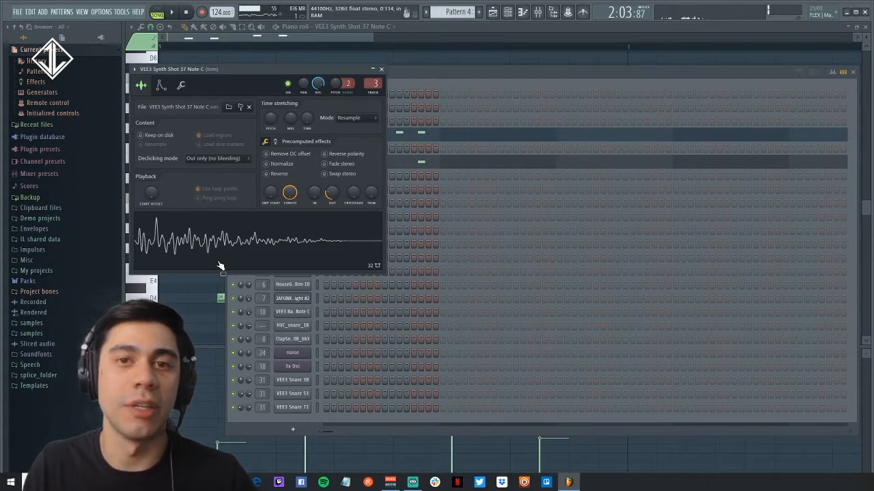
click(382, 69)
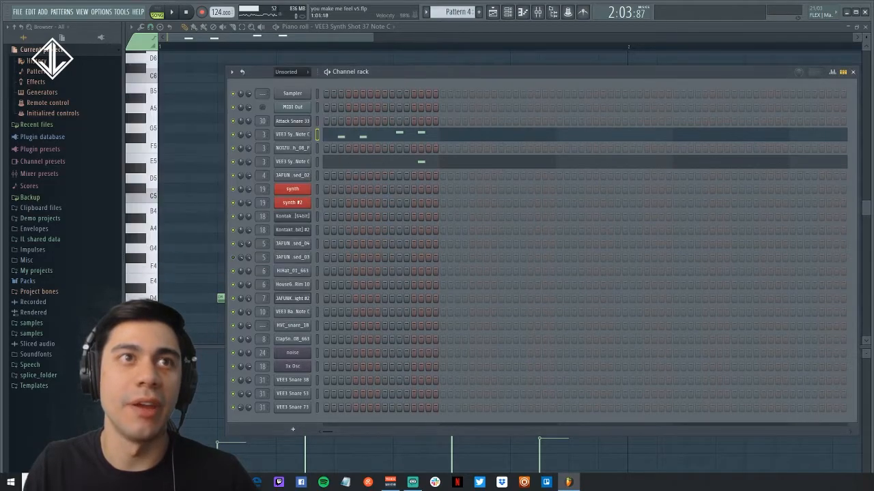
key(F6)
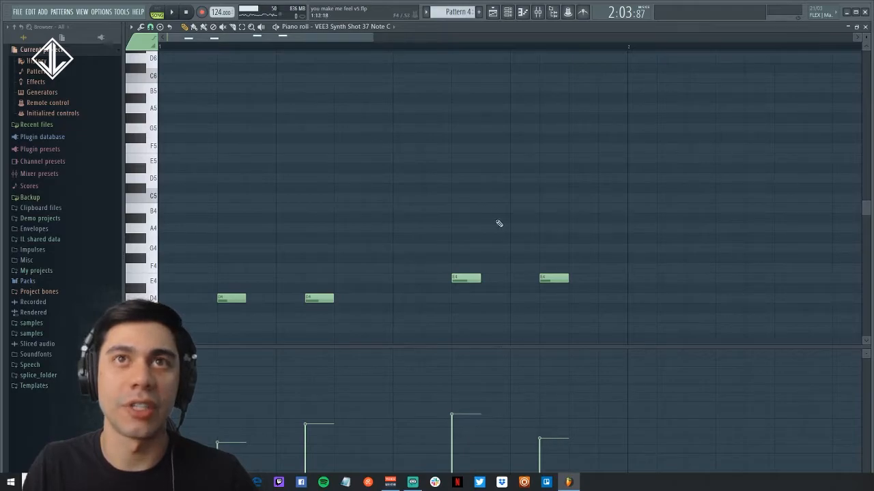
Step: Audition the Pattern 4 loop and show a note property other than velocity in the piano roll's event lane
key(space)
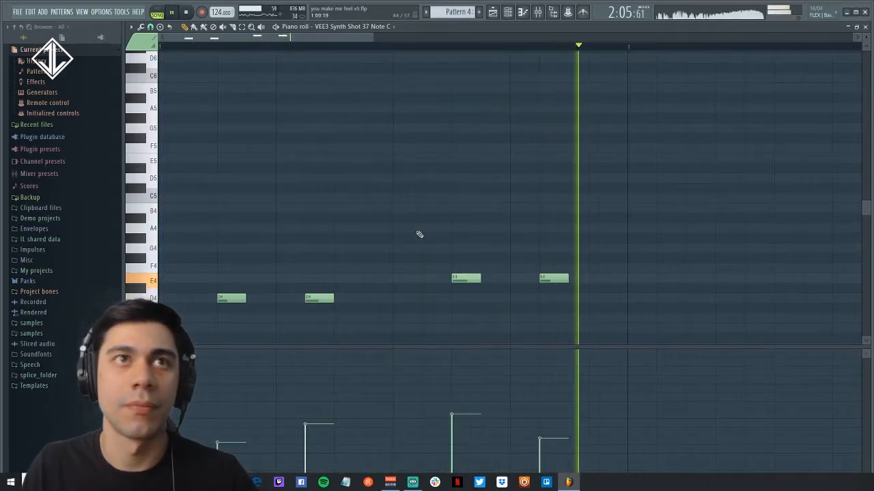
key(space)
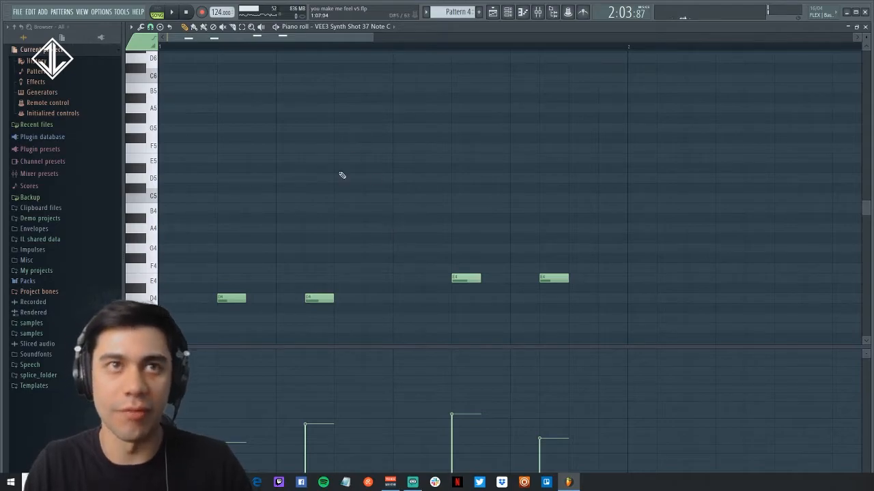
click(142, 355)
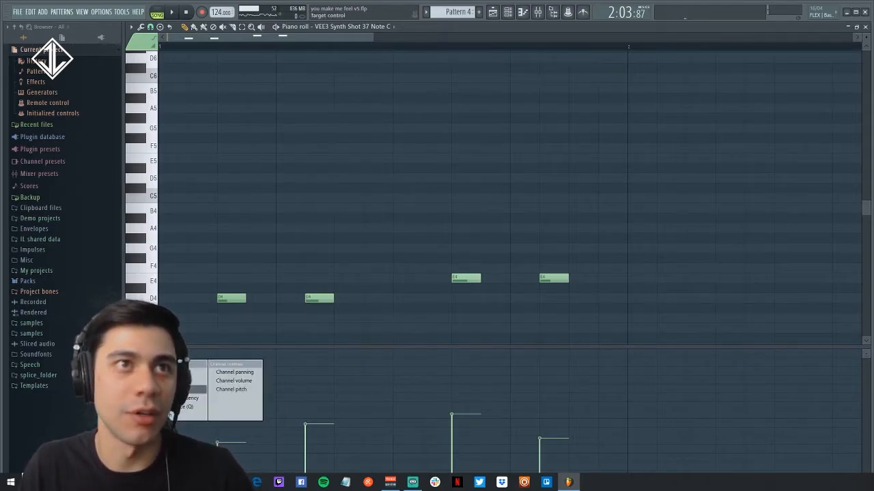
click(164, 398)
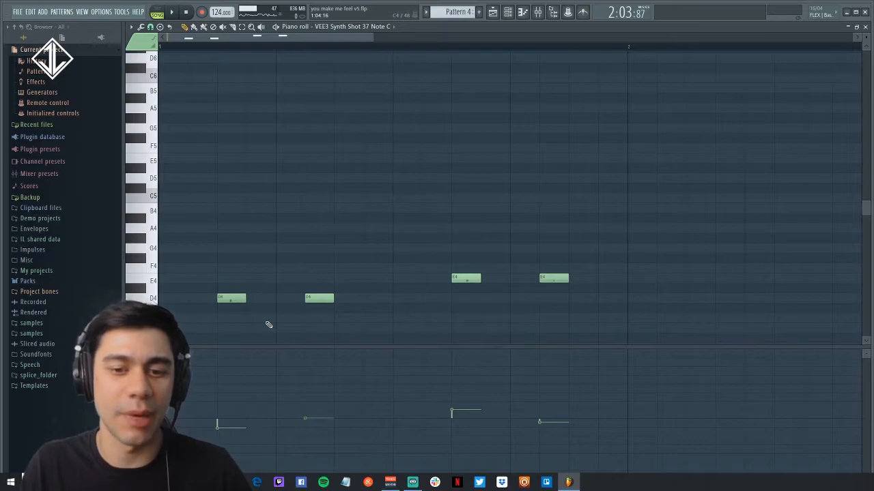
key(space)
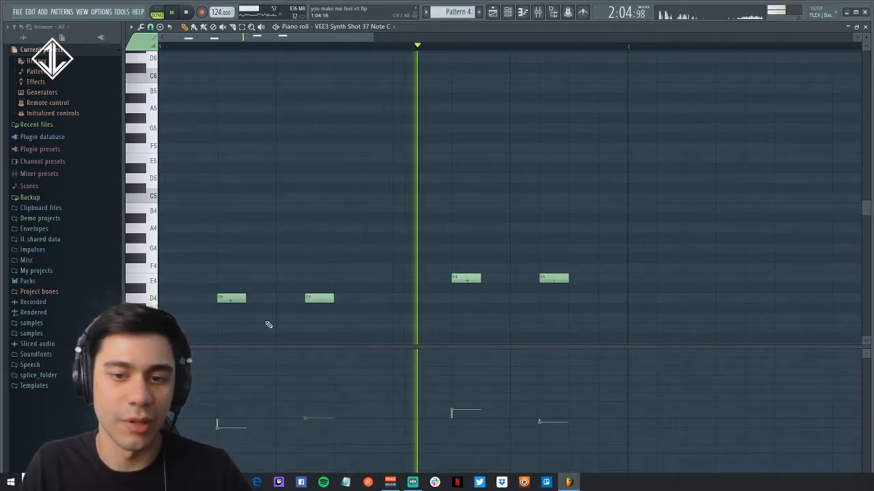
key(space)
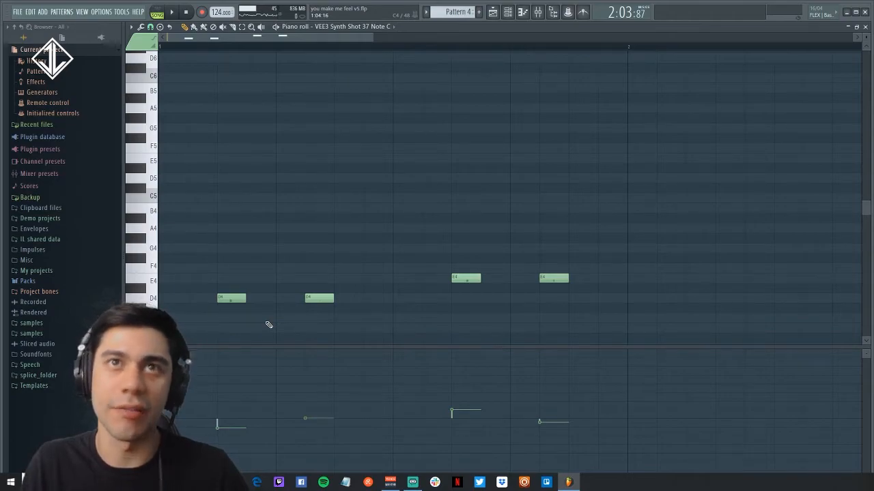
key(space)
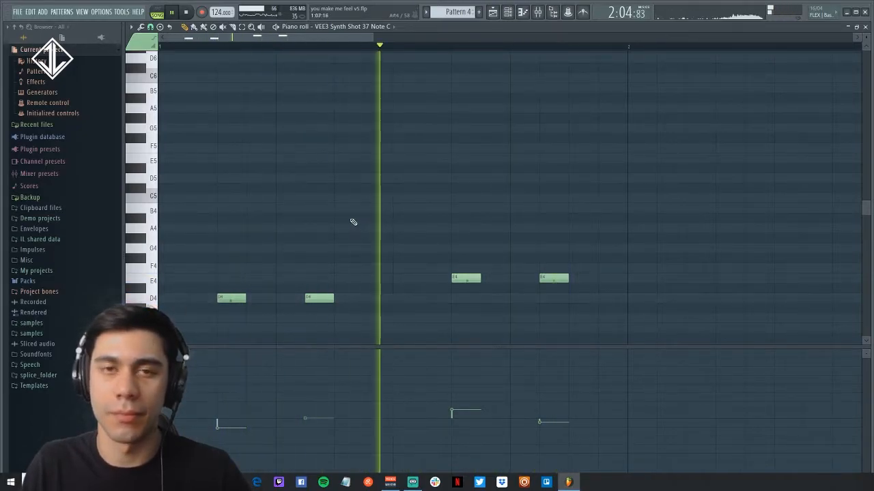
key(space)
Step: Compare the Pattern 4 loop with the second VEE3 Synth Shot channel muted and unmuted in the channel rack
click(508, 12)
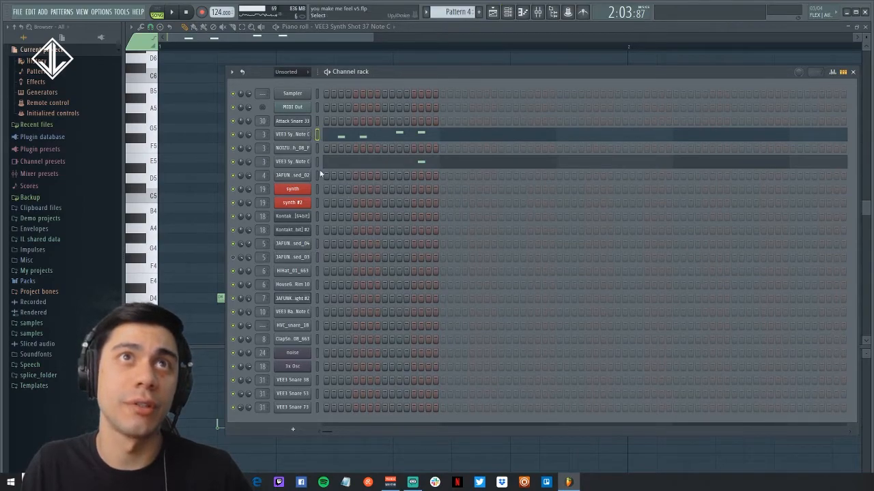
key(space)
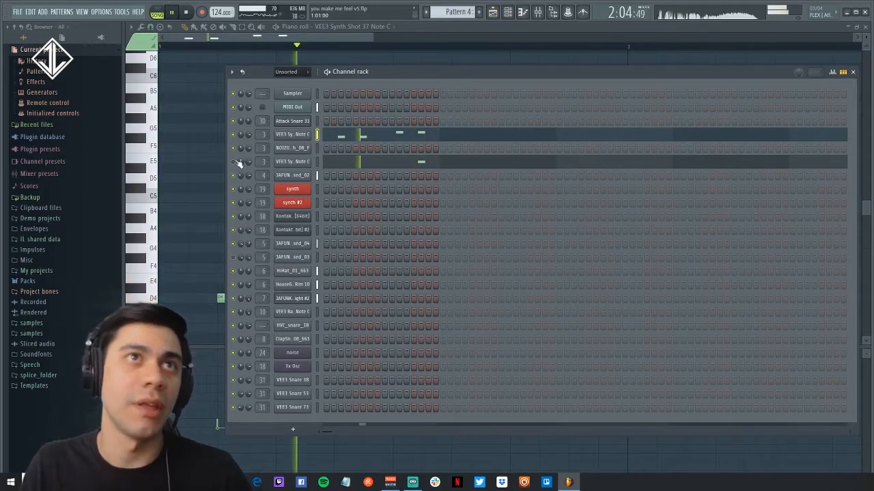
key(space)
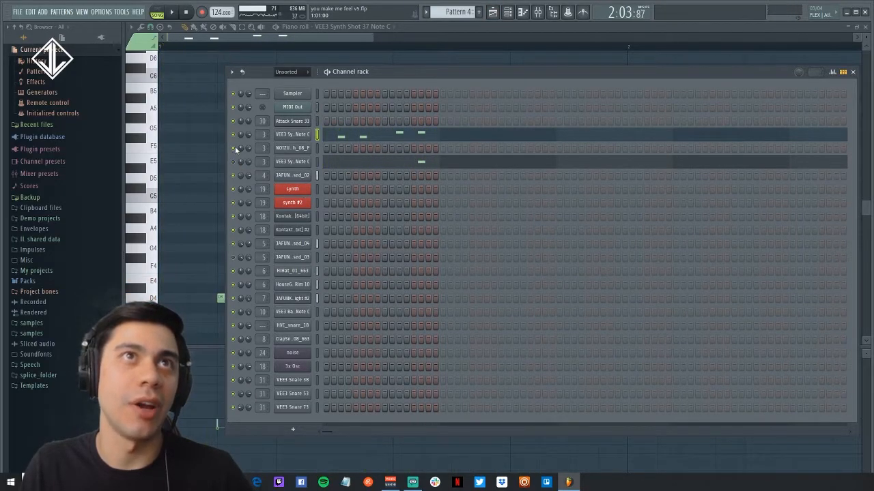
key(space)
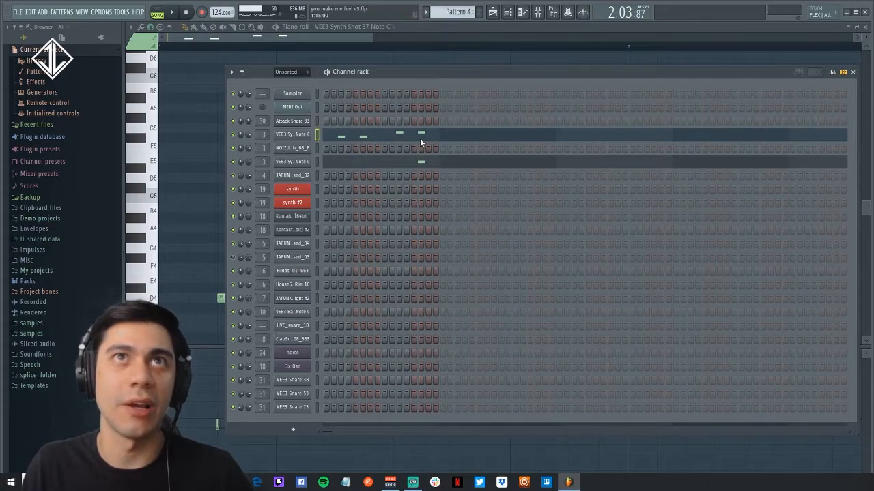
Step: Audition the Pattern 4 loop, then inspect the sampler settings of the second VEE3 Synth Shot channel
key(space)
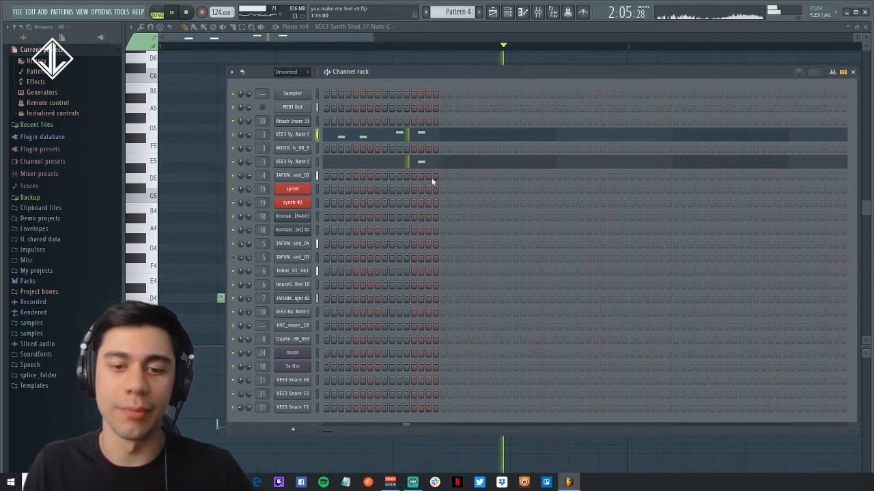
key(space)
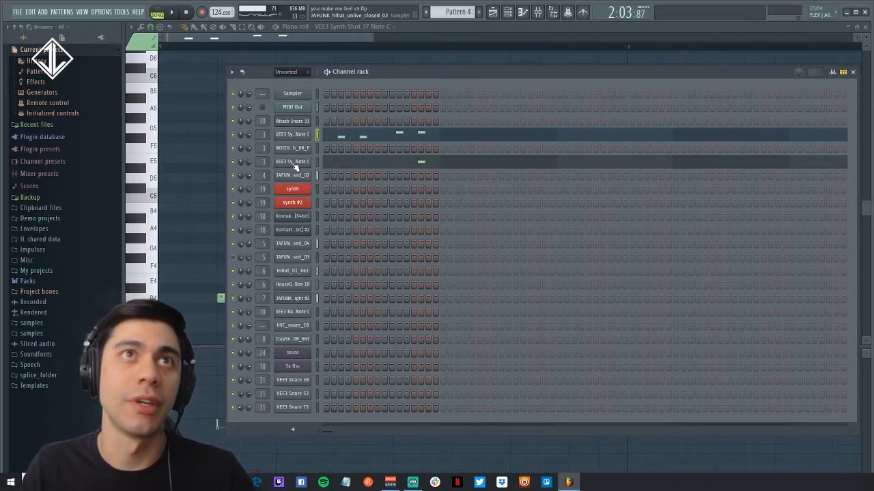
click(295, 162)
click(281, 271)
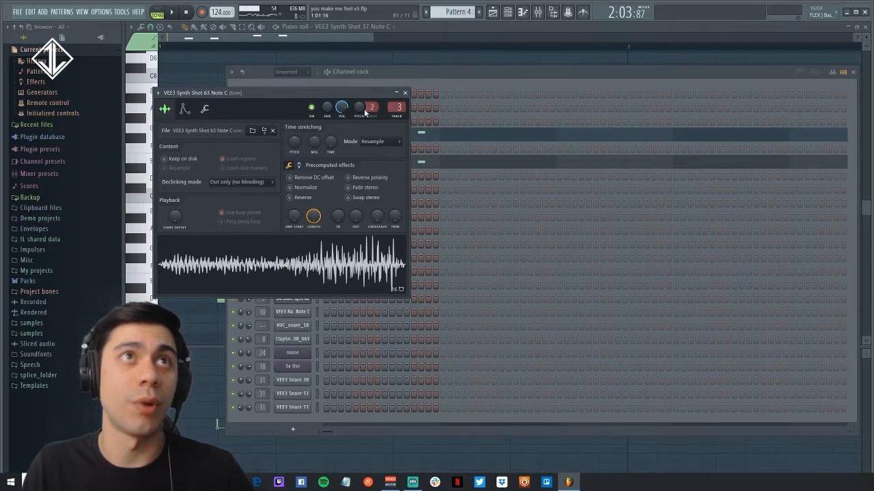
click(405, 92)
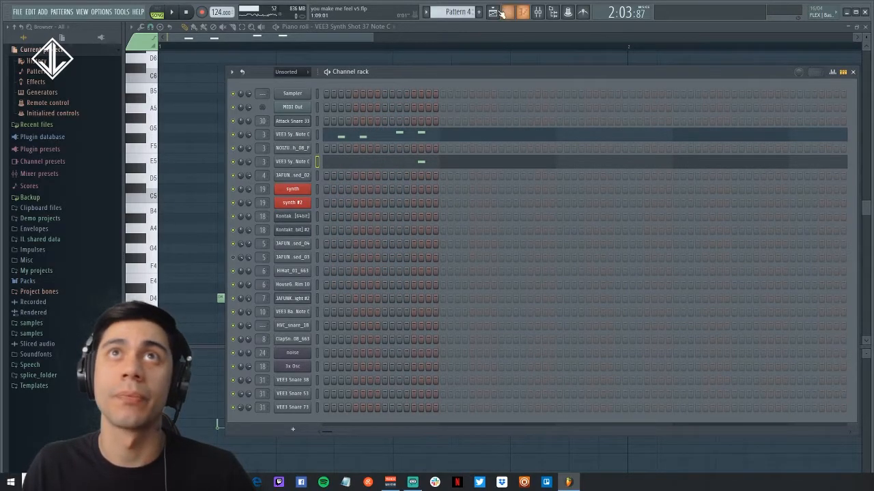
Step: Open Soundgoodizer on the mixer's tom track and compare the loop with the effect bypassed and enabled
click(537, 12)
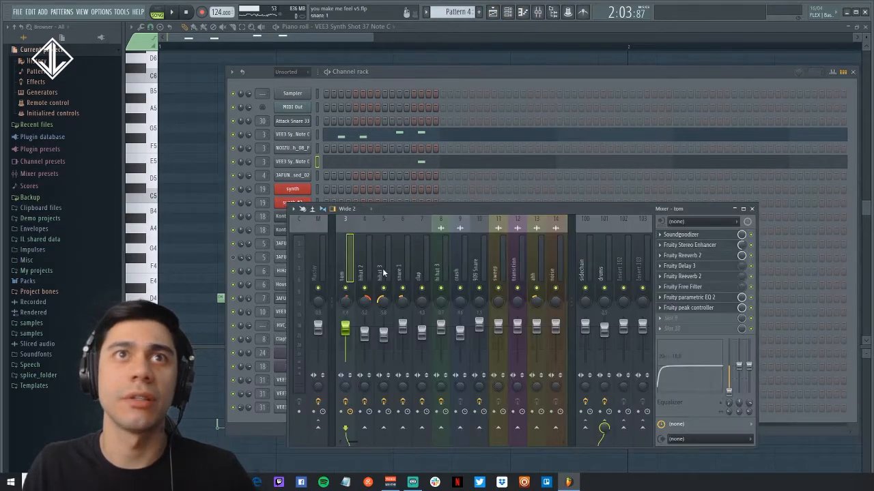
click(682, 235)
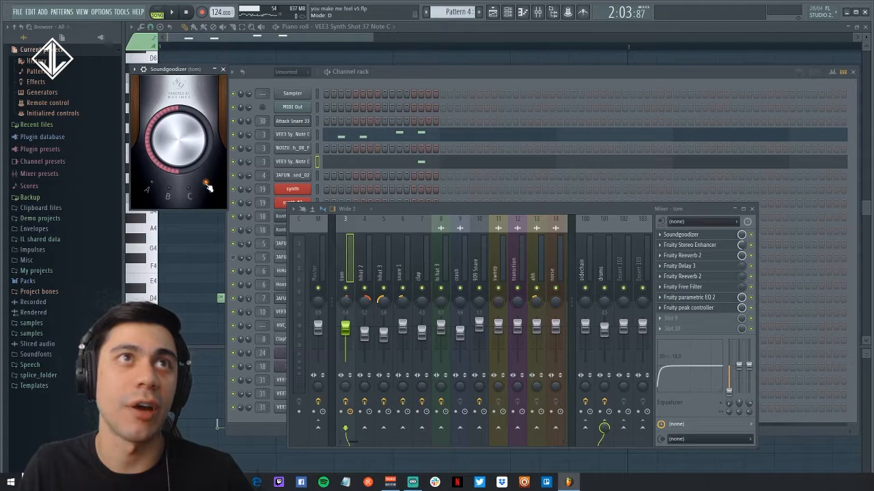
click(752, 235)
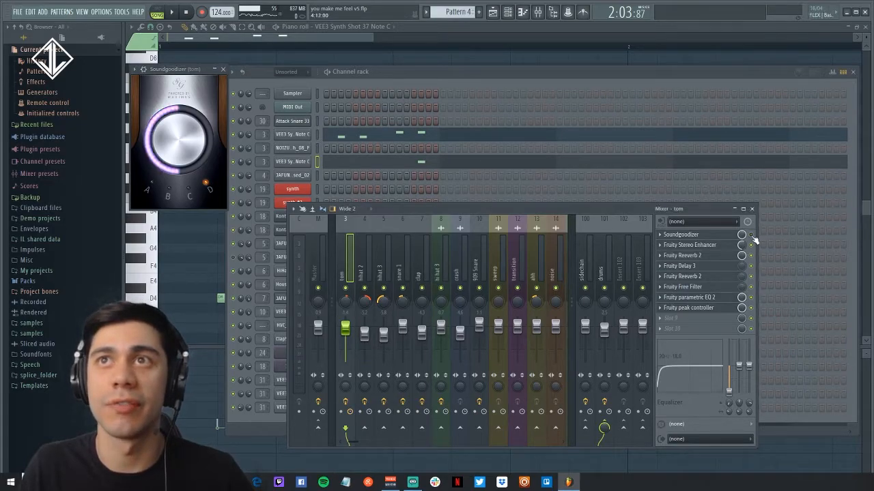
key(space)
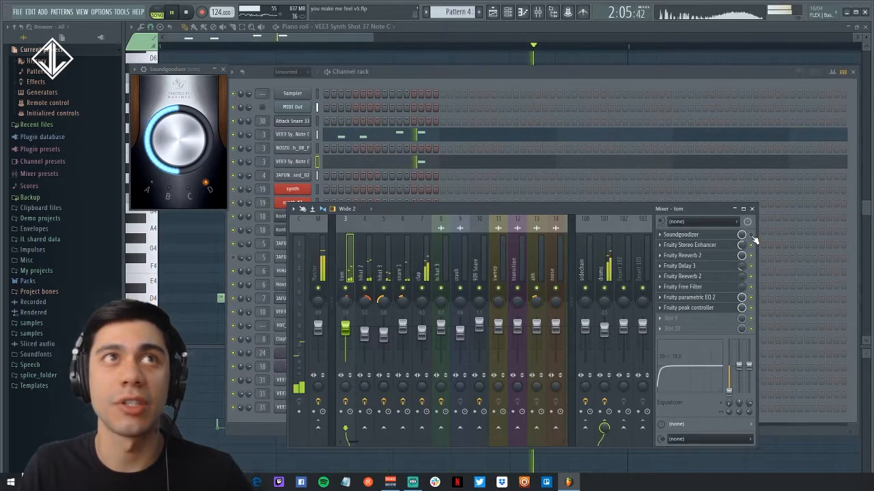
click(752, 235)
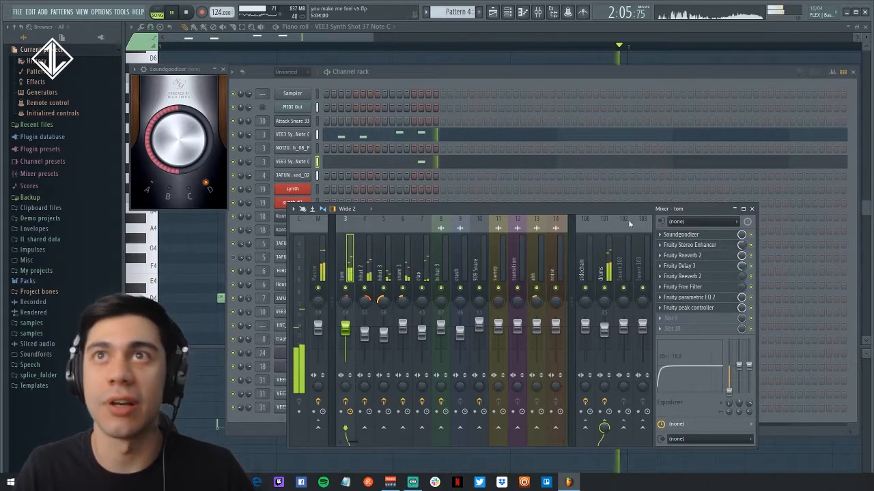
key(space)
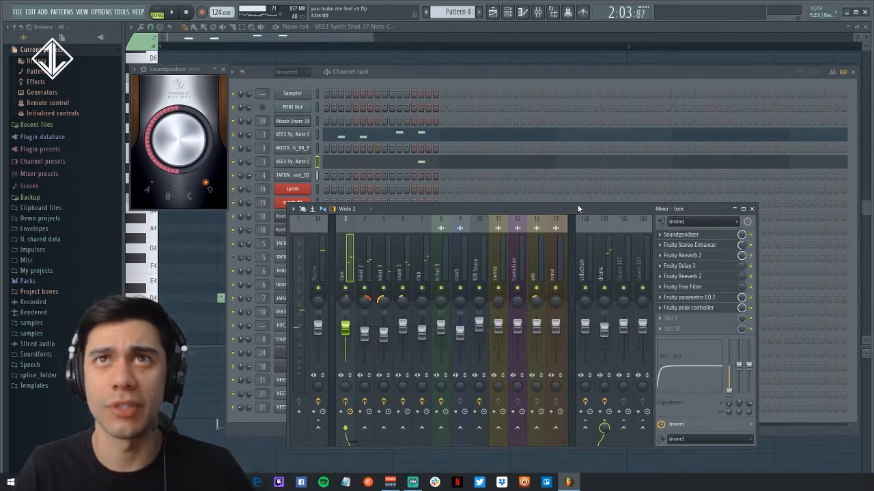
Step: Show the For strings preset in the tom track's Fruity Stereo Enhancer and audition the Pattern 4 loop
click(691, 246)
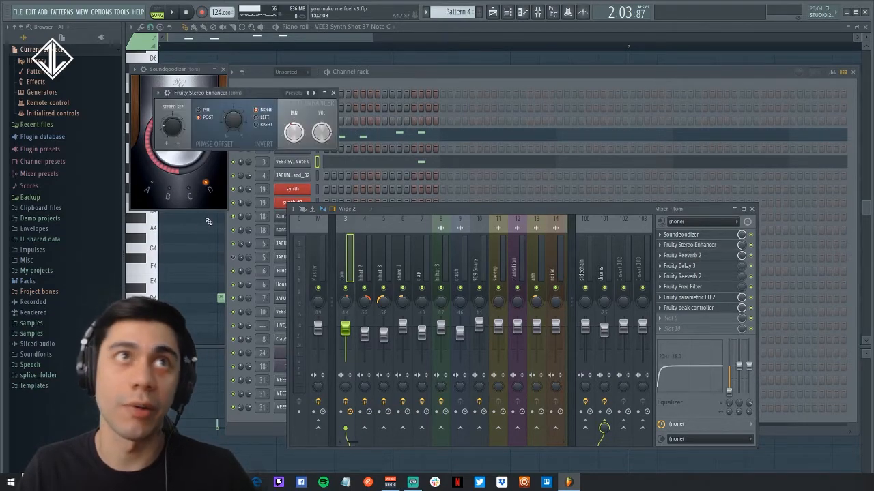
click(295, 94)
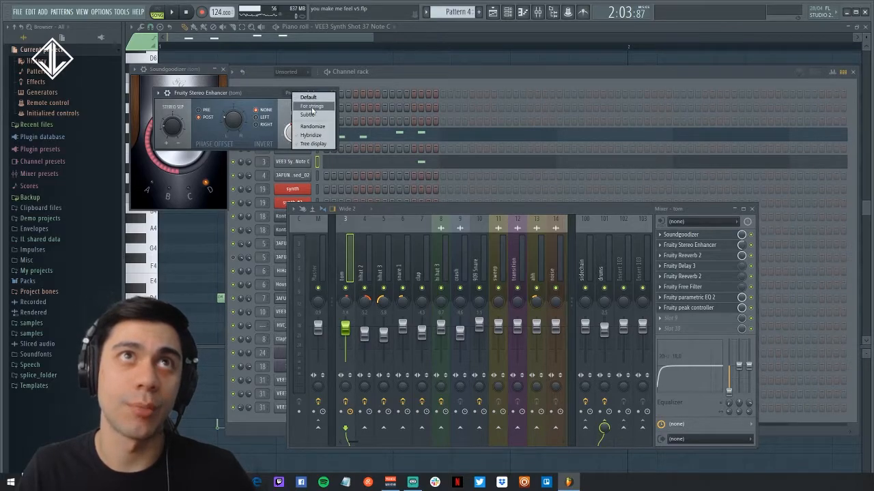
click(308, 107)
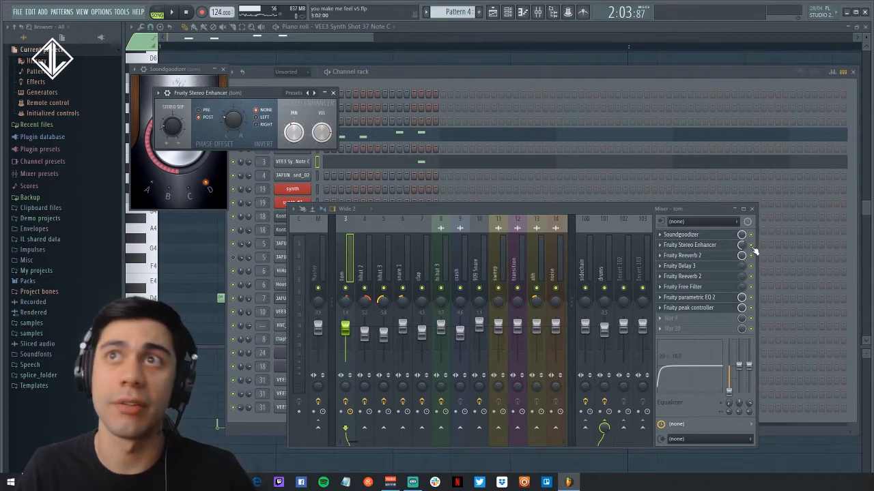
key(space)
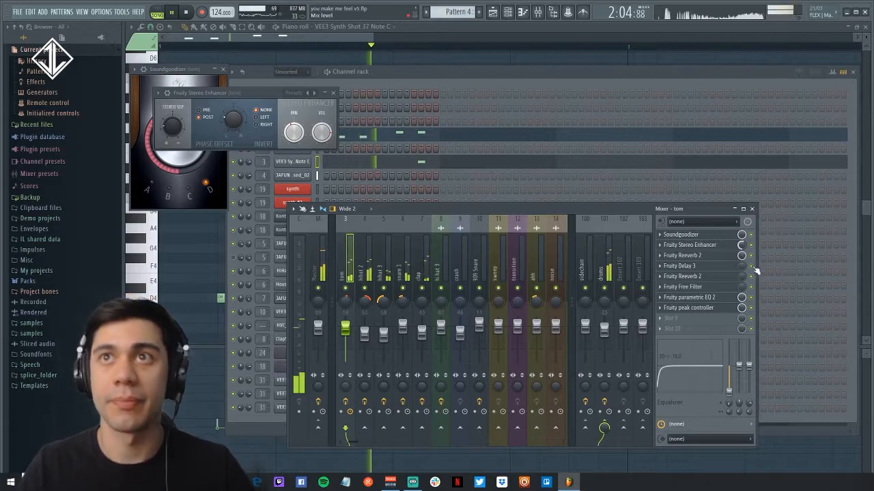
key(space)
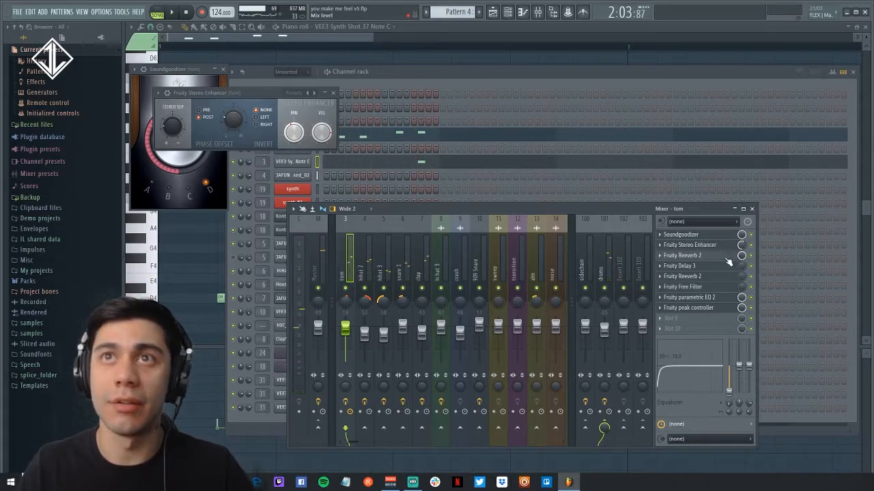
Step: Inspect the first Fruity Reeverb 2 and the Fruity parametric EQ 2 on the tom track
click(728, 257)
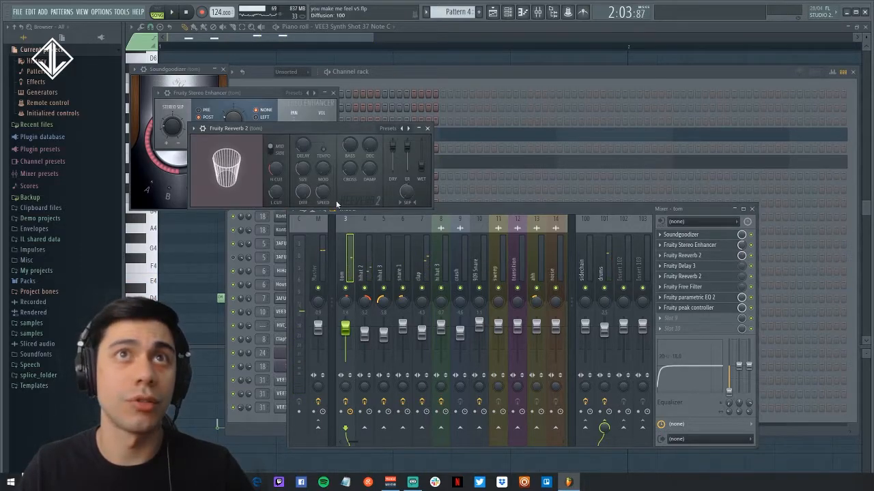
click(427, 129)
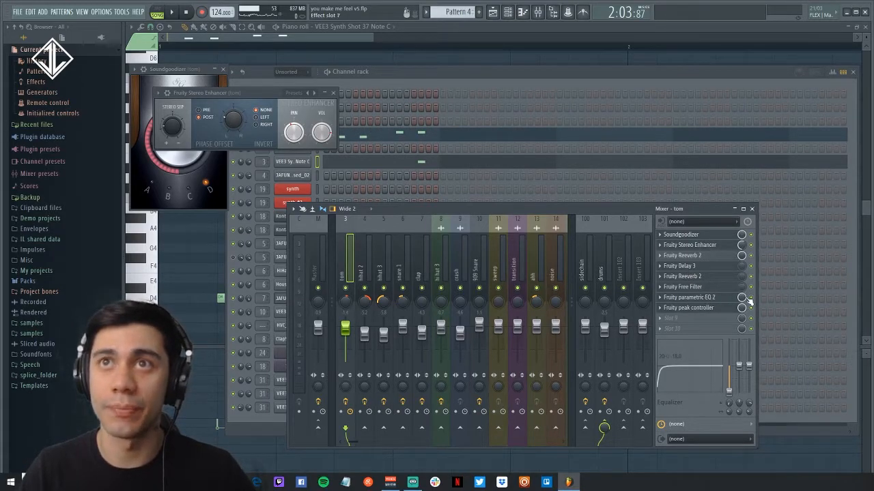
click(714, 300)
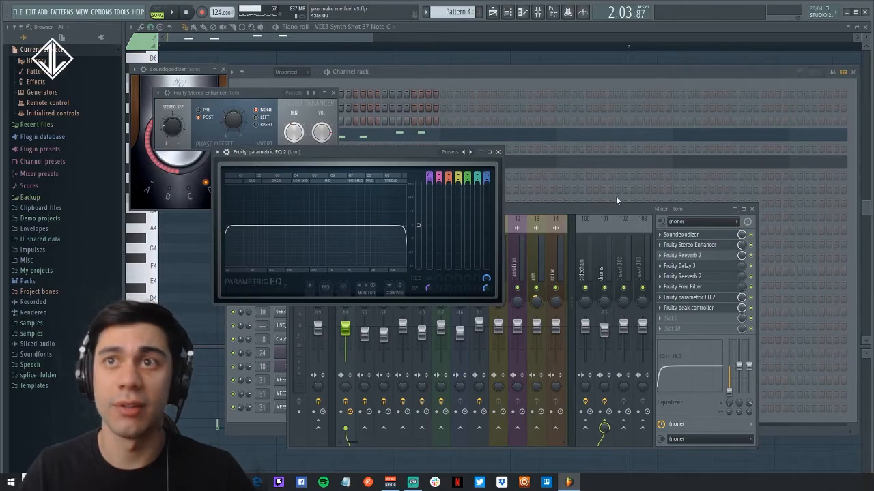
click(498, 153)
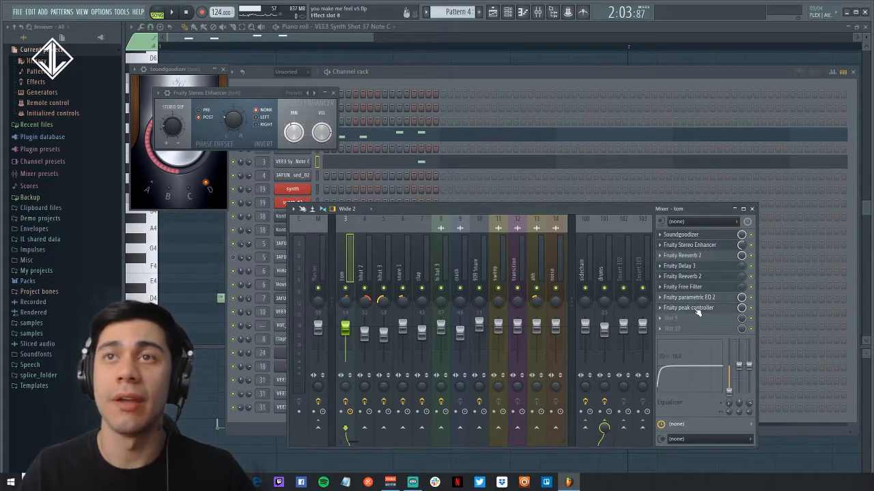
Step: Examine how the tom track's Fruity peak controller responds while the loop plays
click(694, 308)
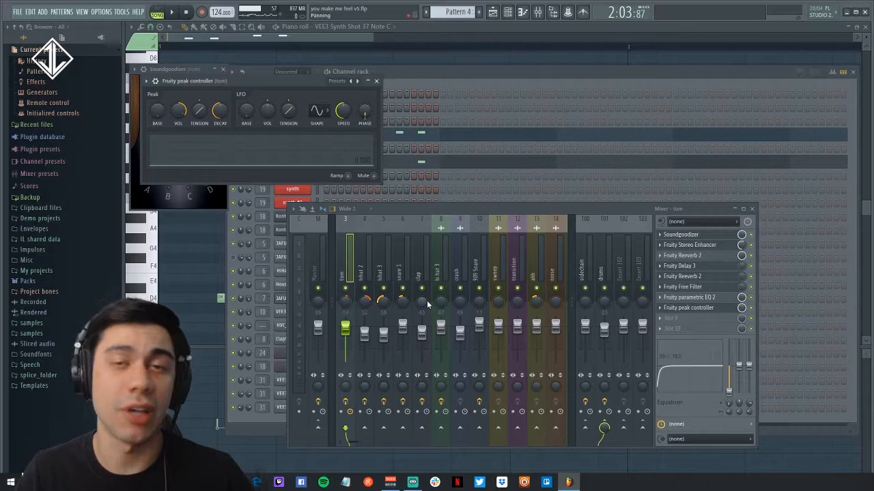
key(space)
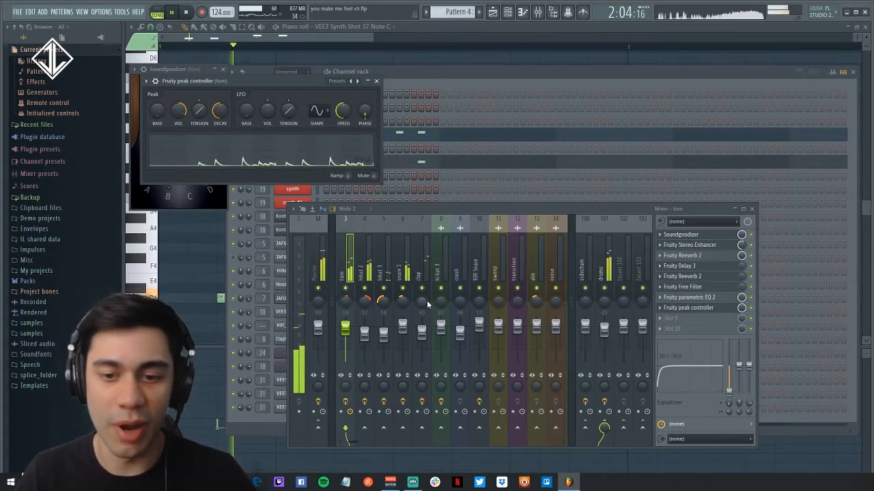
key(space)
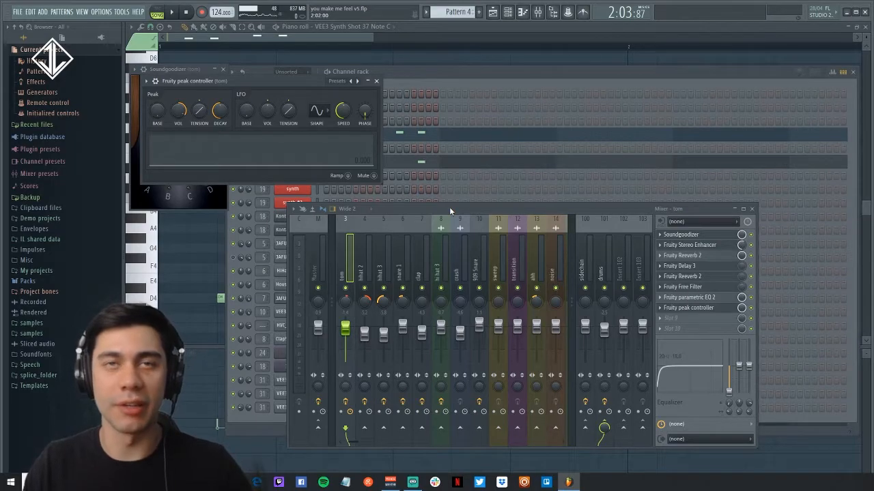
click(377, 81)
Step: Return to the playlist and play the arrangement from bar 49, at the Pattern 15 clips on Track 24
click(493, 12)
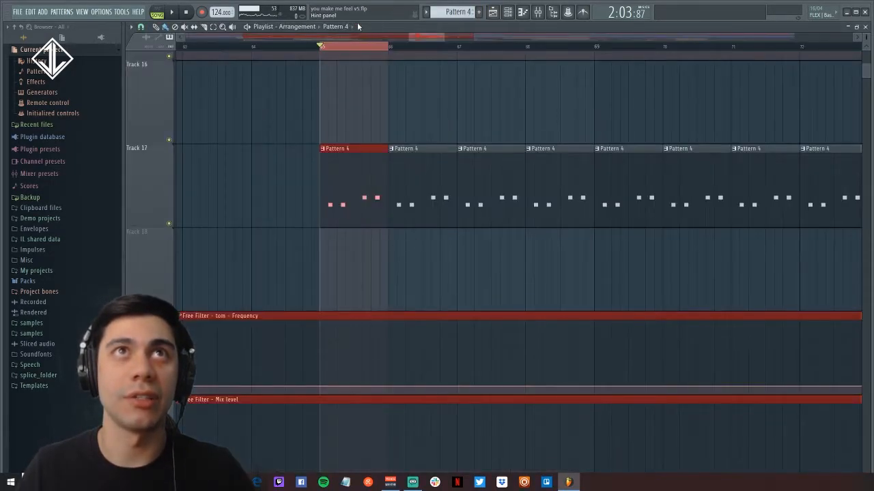
scroll(378, 241, down, 6)
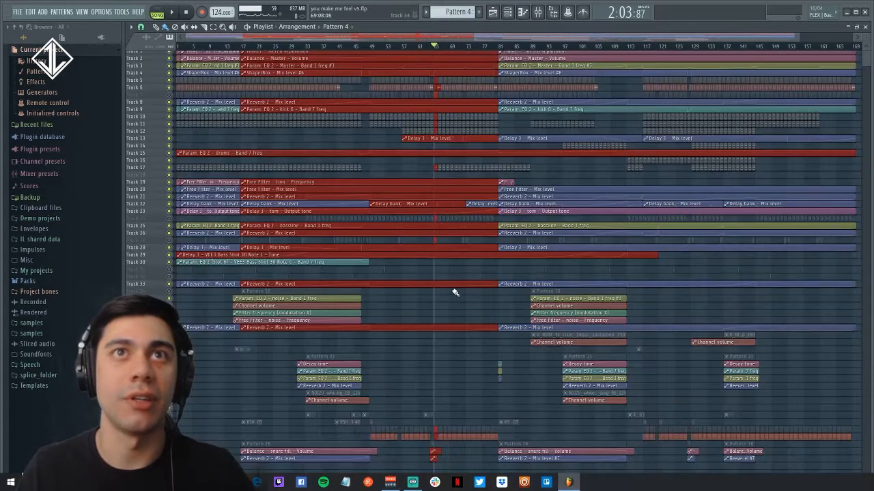
drag(620, 273, 204, 170)
click(170, 266)
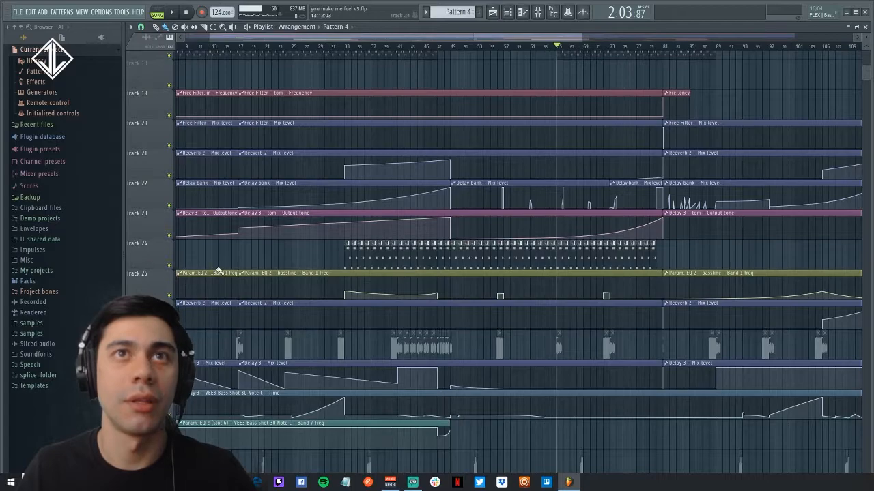
drag(408, 179, 622, 360)
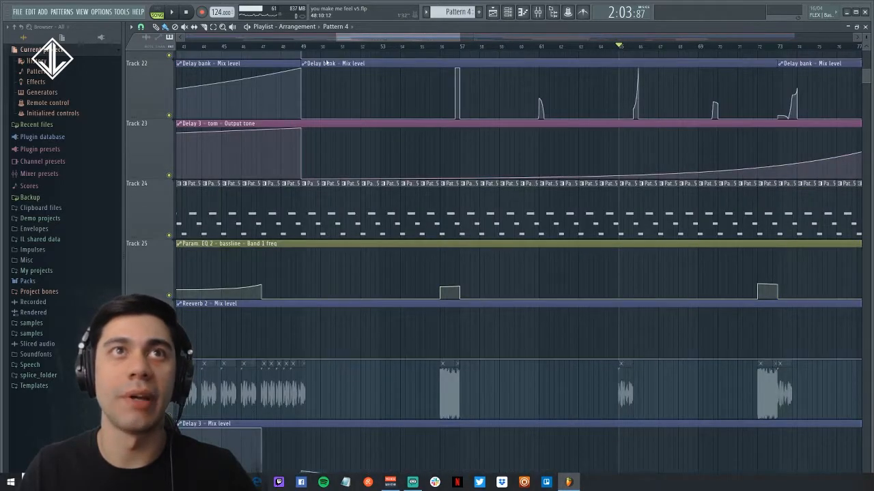
click(304, 47)
key(space)
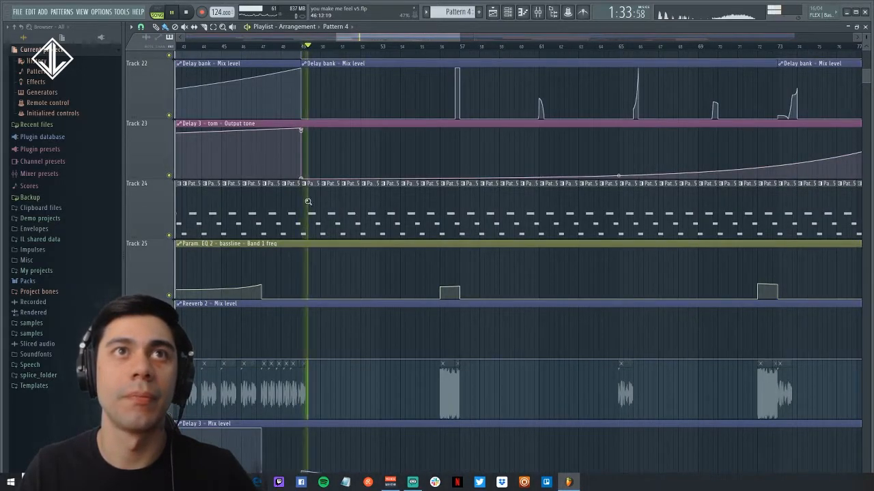
Step: Set a one-bar playback loop over bar 49 around the Pattern 15 clip on Track 24 and play it
drag(257, 170, 454, 330)
key(space)
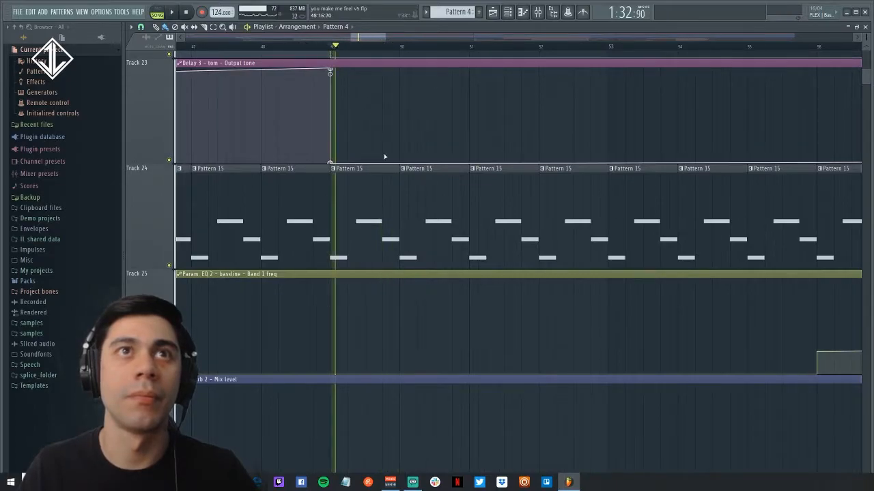
key(space)
key(space)
drag(346, 54, 400, 69)
key(space)
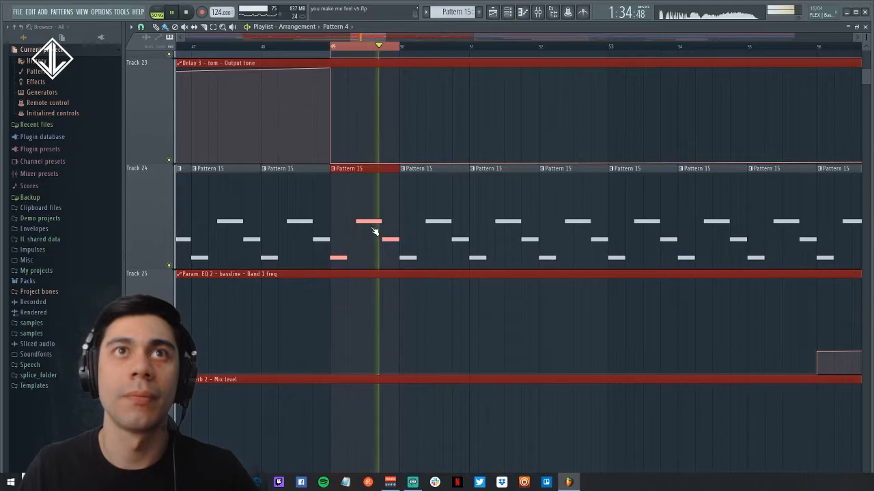
Step: Open the Pattern 15 clip's channels and mute the 3x Osc layer in the channel rack, then stop playback
double_click(376, 232)
click(507, 13)
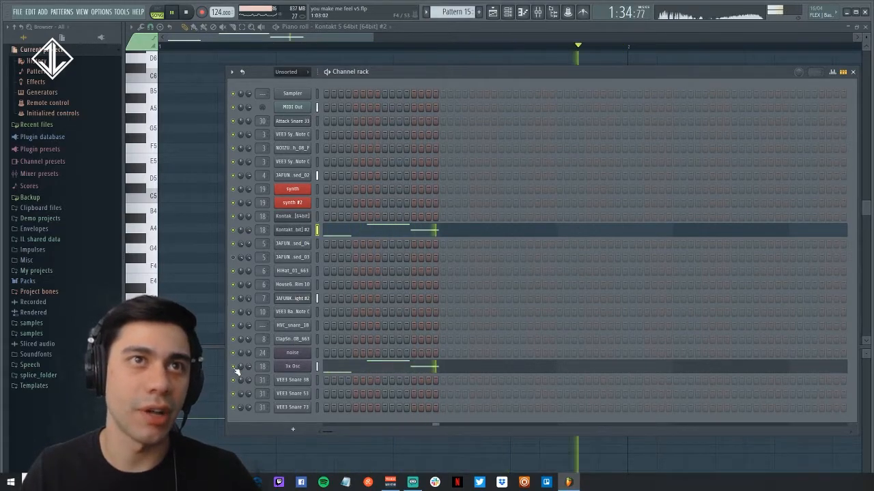
key(space)
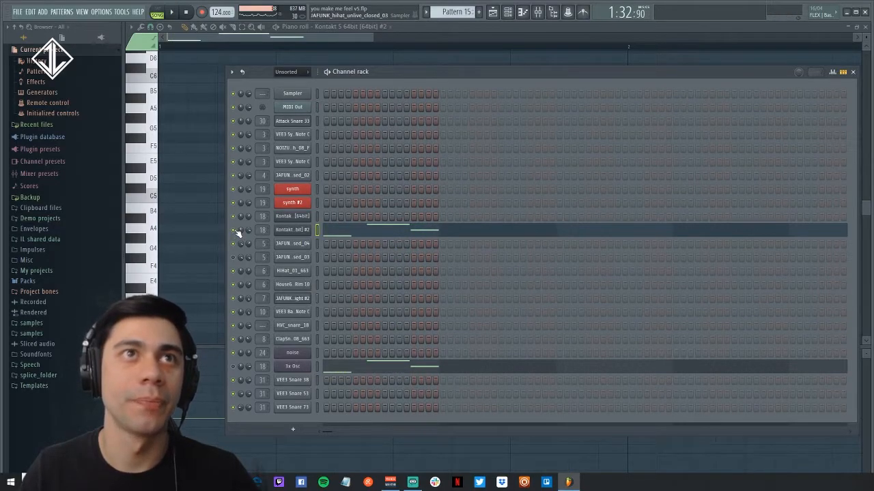
Step: Inspect the main and layers pages of the GETLOW instrument in the Kontakt #2 bassline channel
click(304, 231)
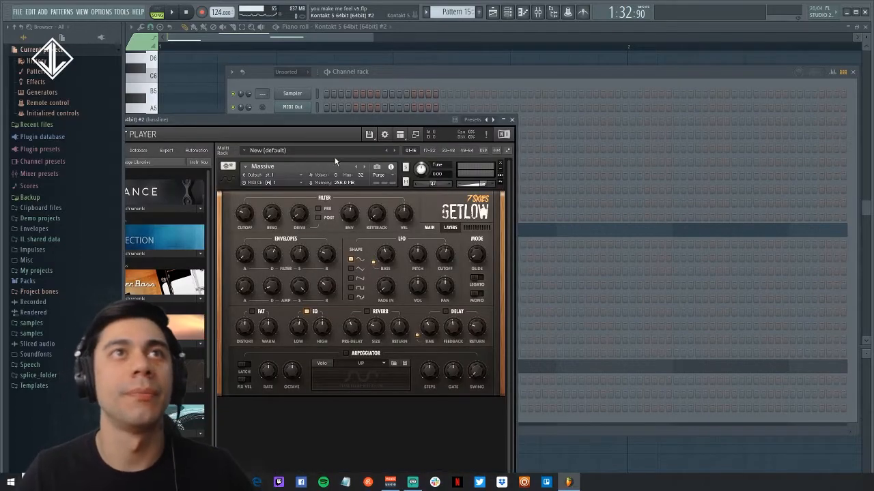
drag(288, 120, 447, 75)
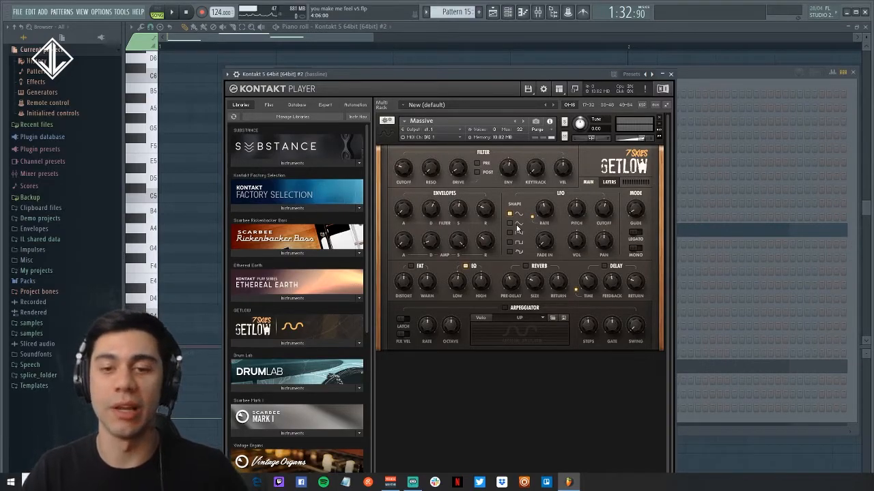
click(589, 183)
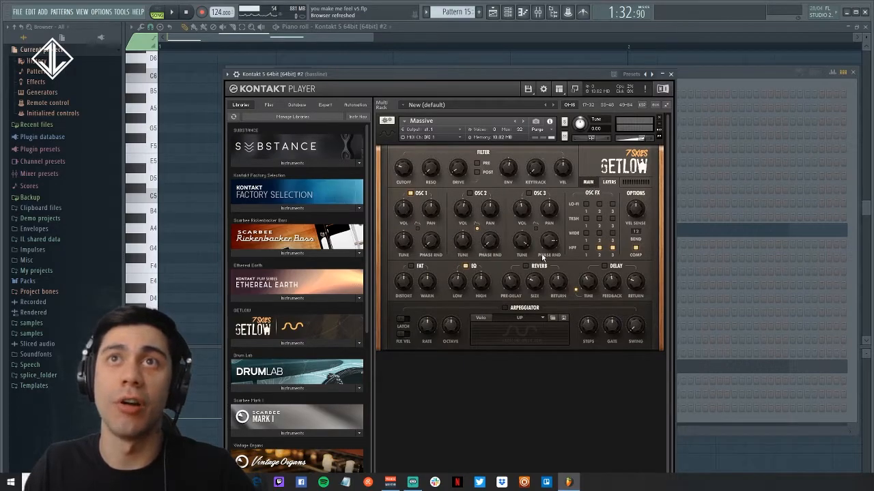
click(589, 182)
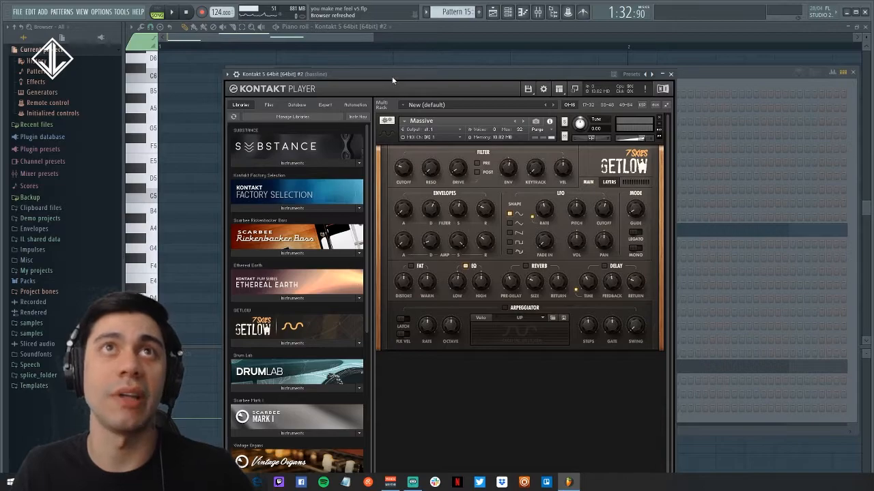
Step: Audition several notes on the GETLOW instrument in the Kontakt #2 channel
key(c)
key(b)
key(e)
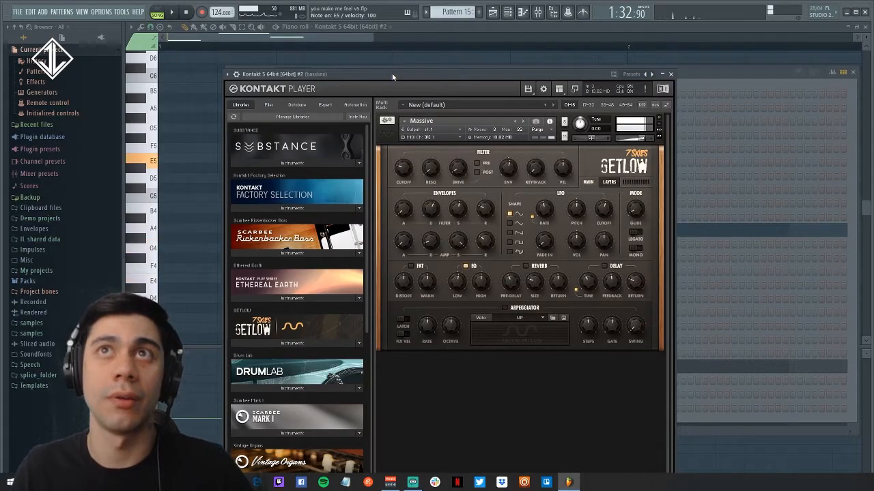
key(r)
key(r)
key(t)
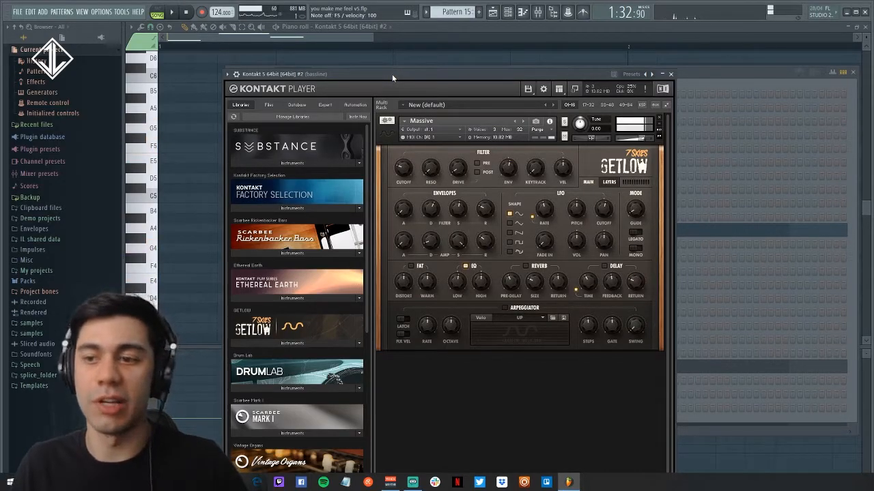
Step: Play the looped bassline through the GETLOW instrument, stop playback and close the Kontakt #2 window
key(space)
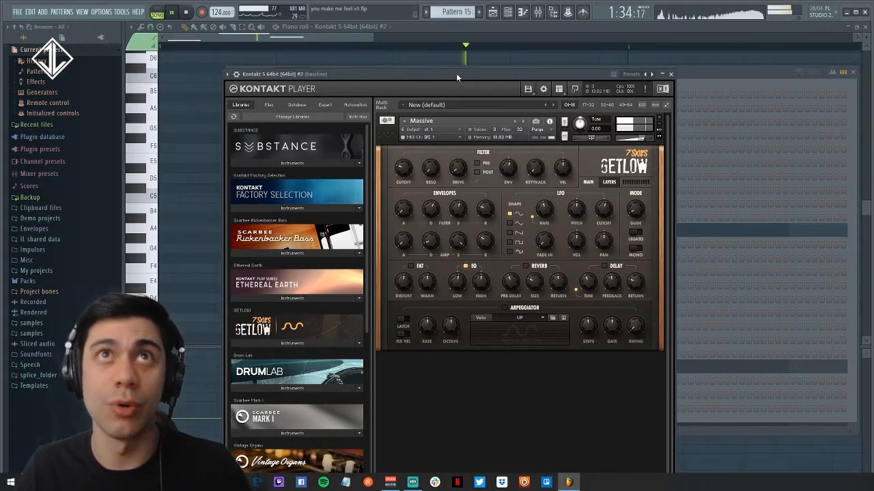
key(space)
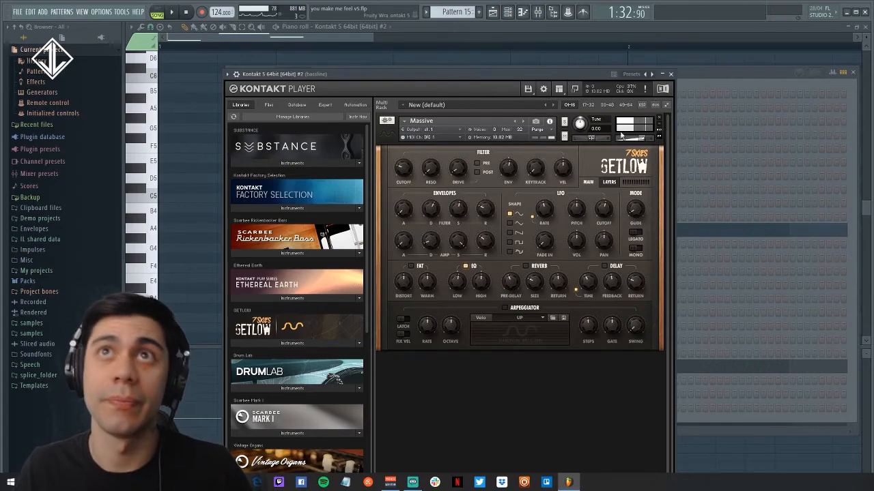
click(670, 74)
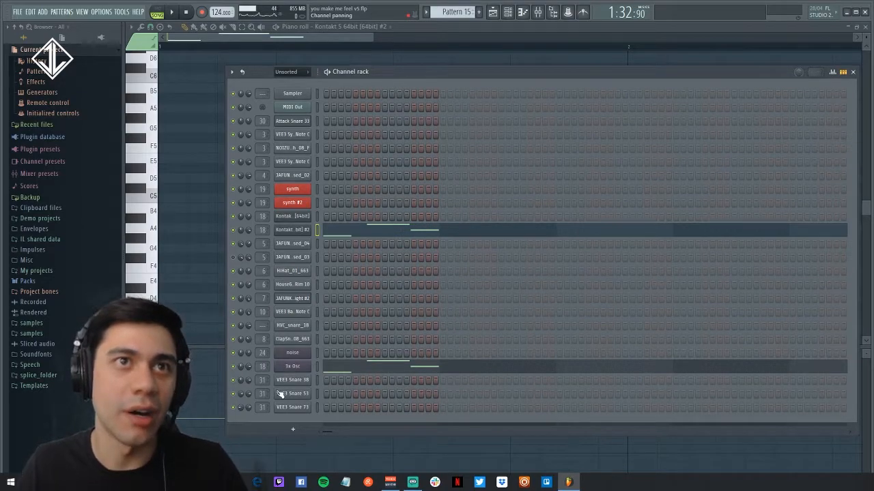
Step: Inspect the 3x Osc channel's volume envelope while the bassline loop plays, then close its window and stop playback
click(292, 366)
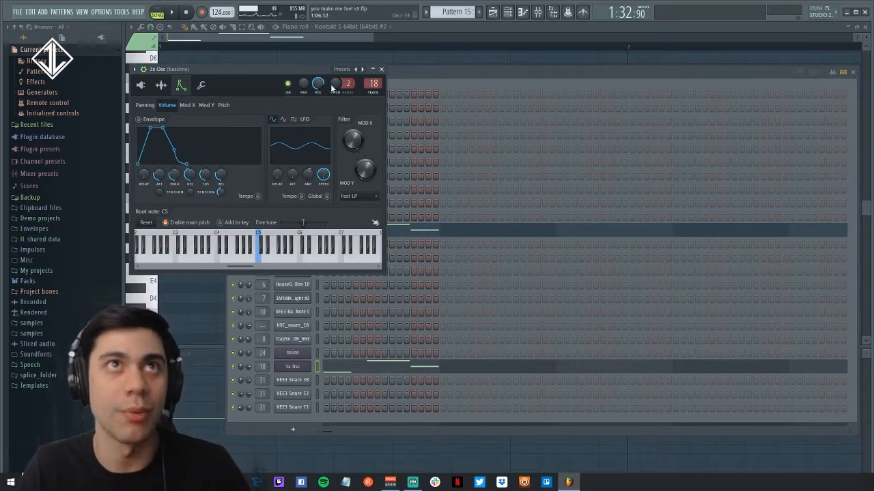
key(space)
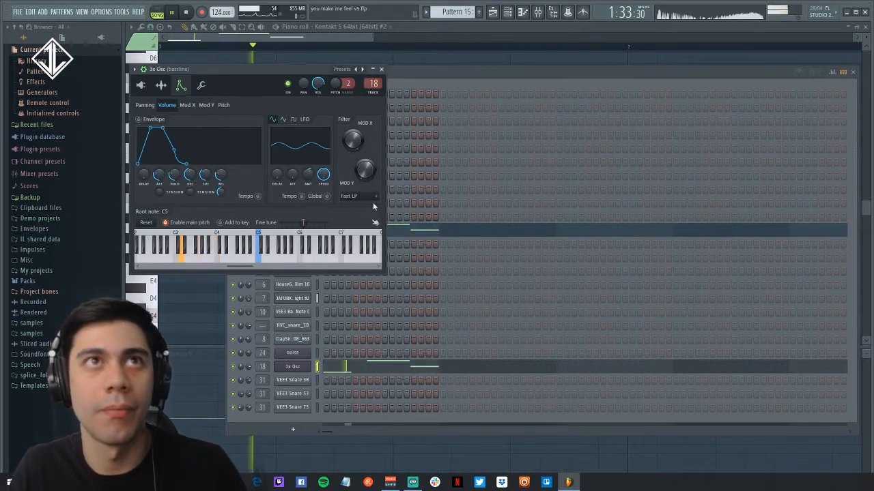
click(381, 70)
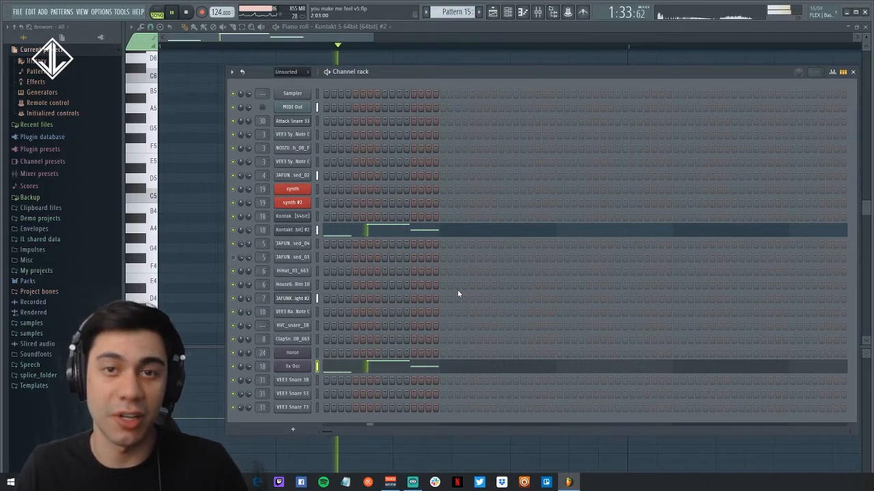
key(space)
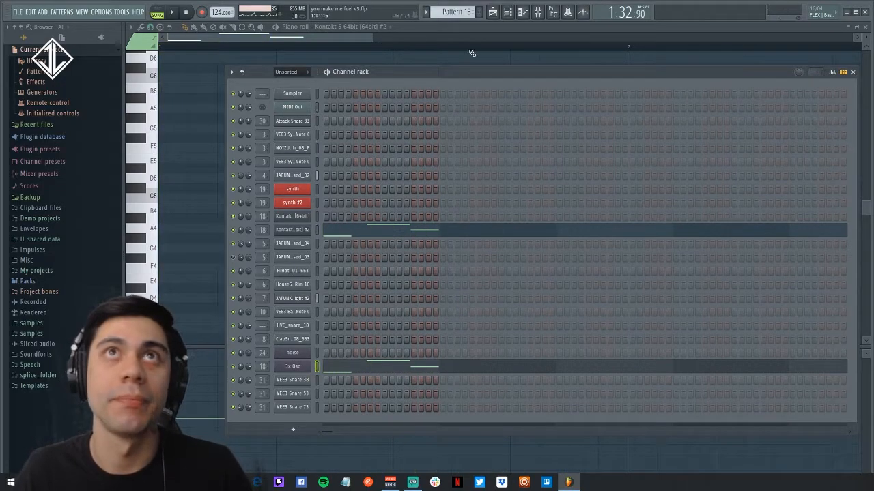
Step: Open FabFilter Saturn on the bassline mixer track over the playlist and examine its Gentle Saturation and tone settings
click(492, 12)
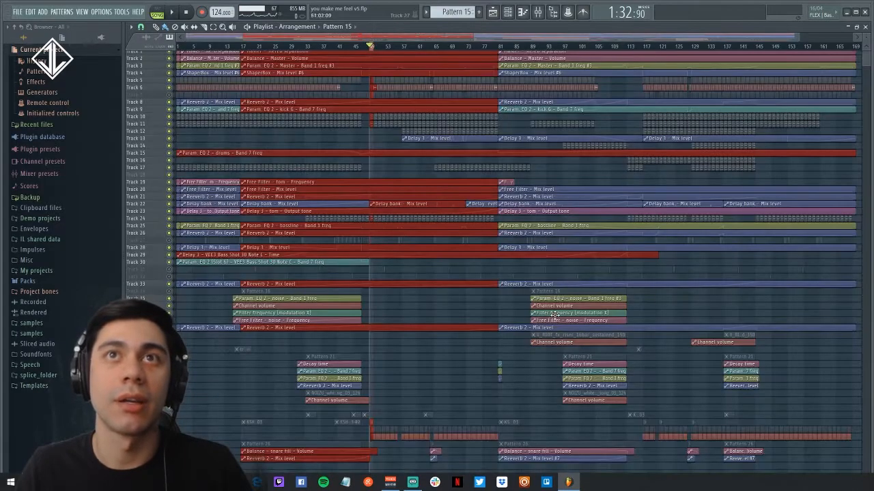
click(537, 12)
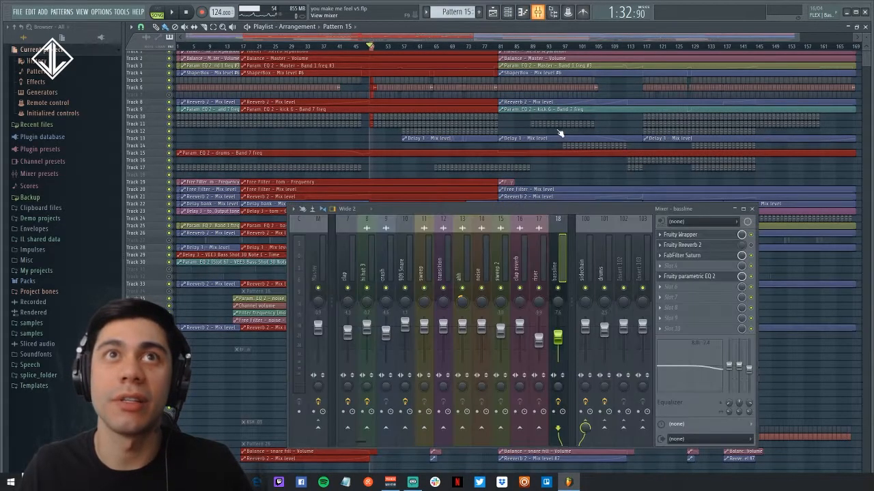
click(691, 256)
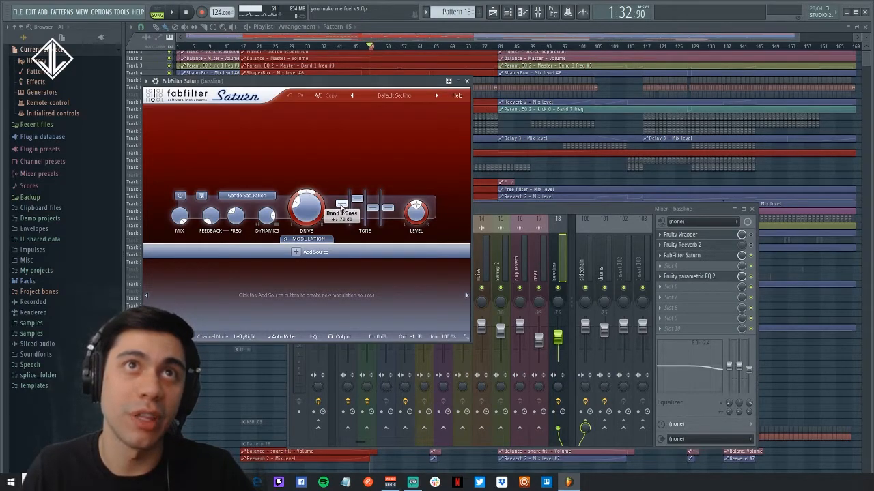
mouse_move(341, 207)
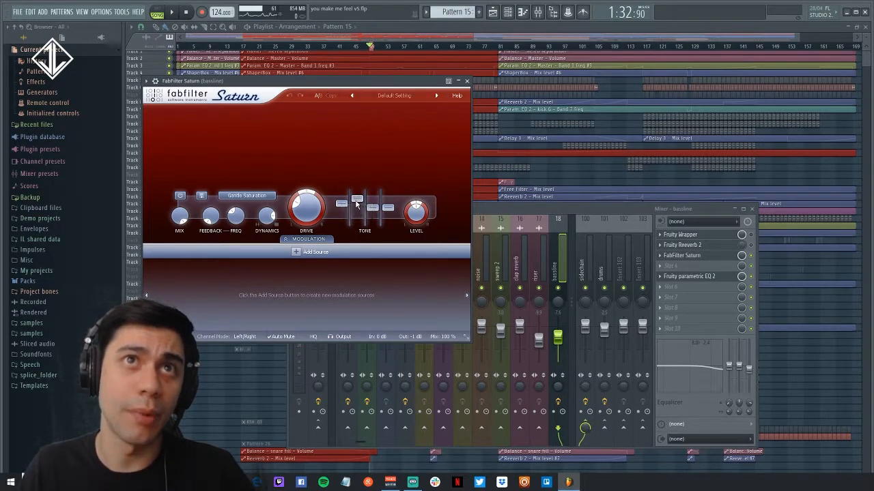
Step: Play the loop to hear FabFilter Saturn on the bassline, then stop playback and close the plugin
key(space)
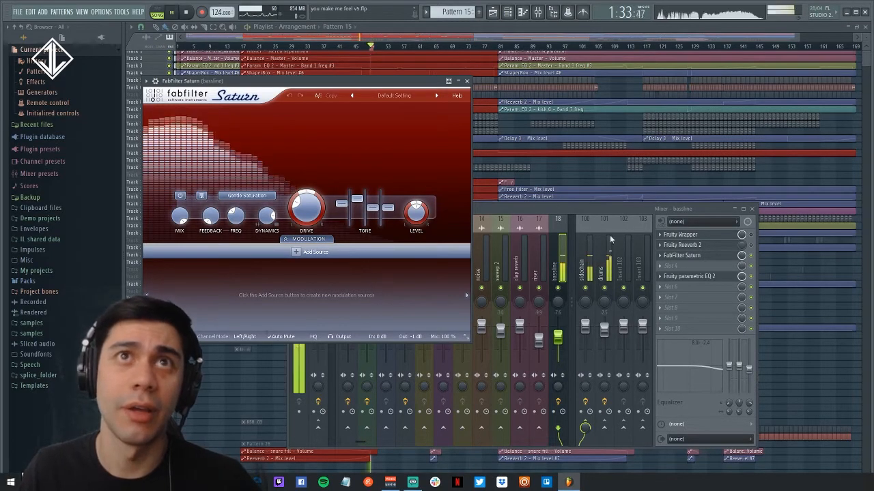
click(754, 261)
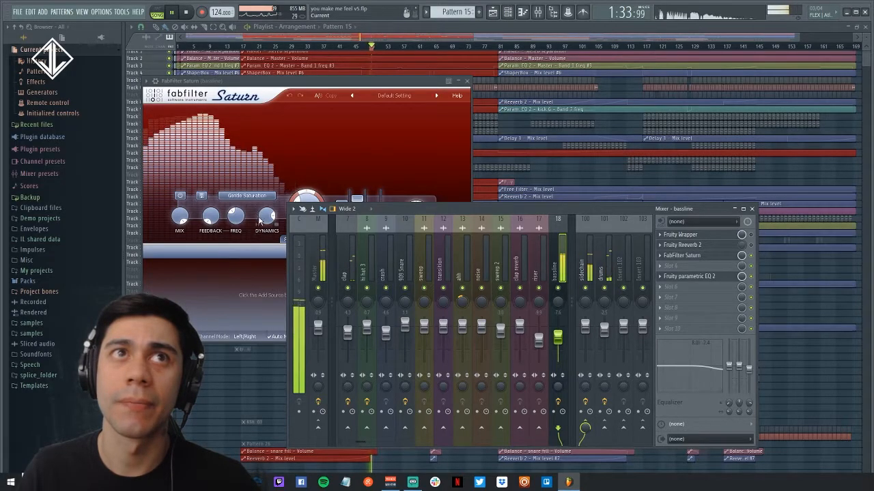
click(313, 88)
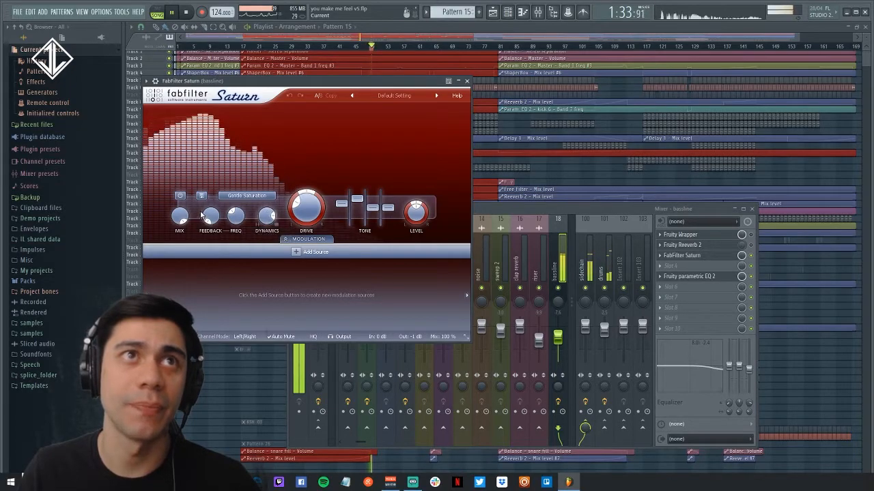
key(space)
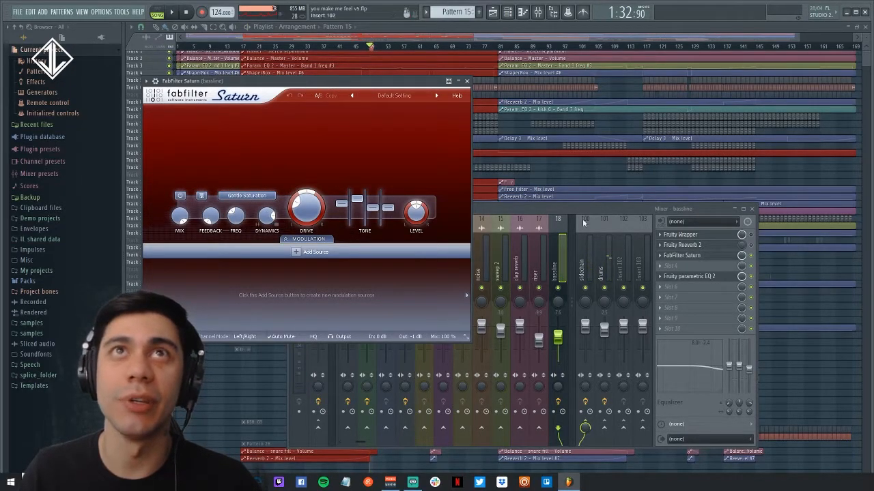
click(467, 81)
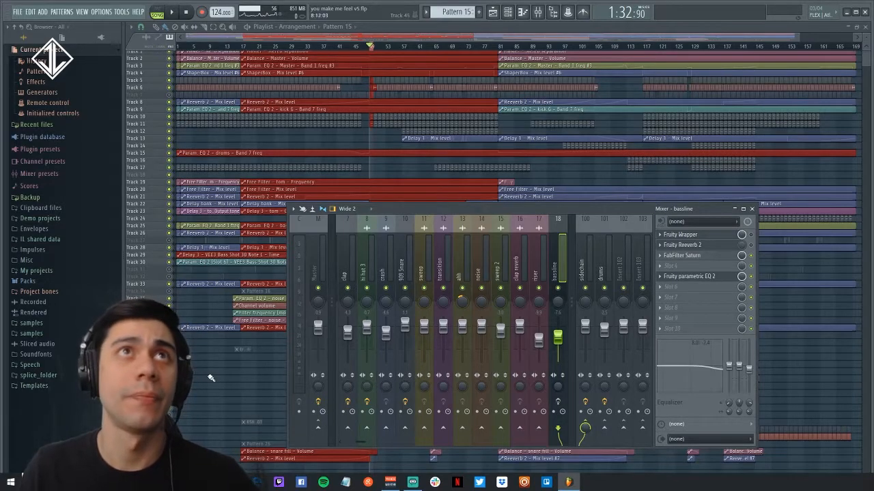
Step: Hide the mixer and briefly play the arrangement from bar 49 without the loop selection
key(F9)
key(space)
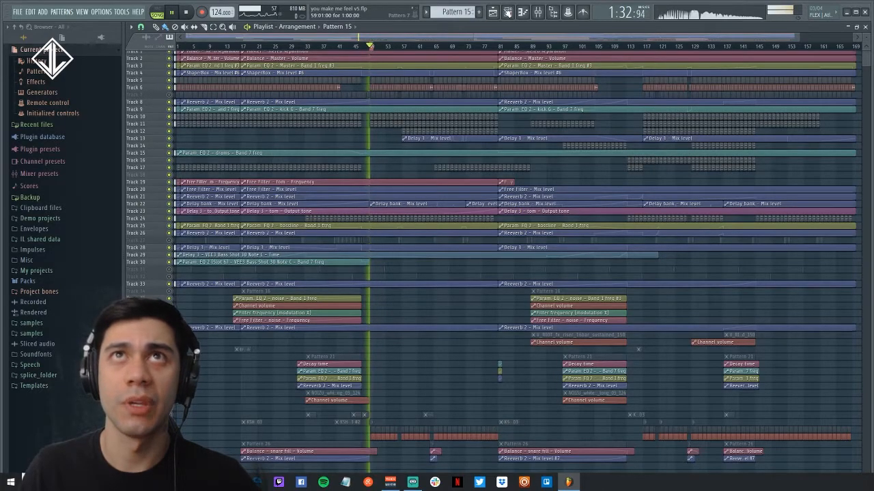
key(space)
key(F9)
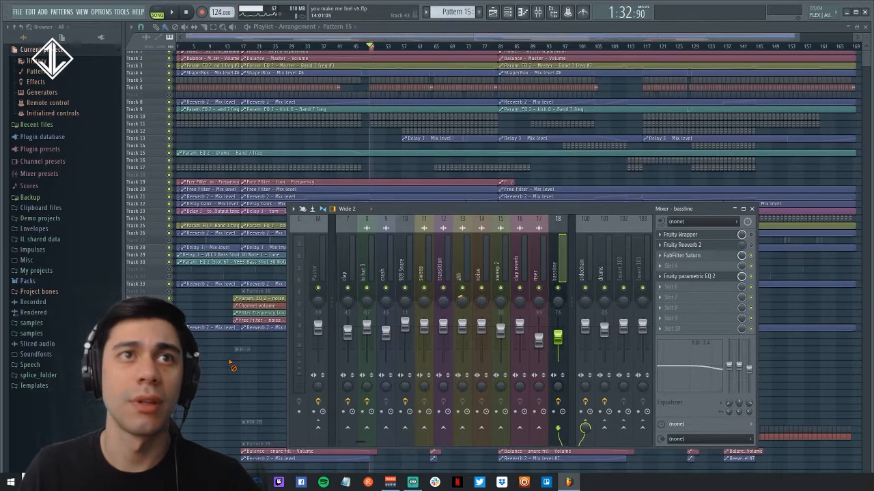
key(F9)
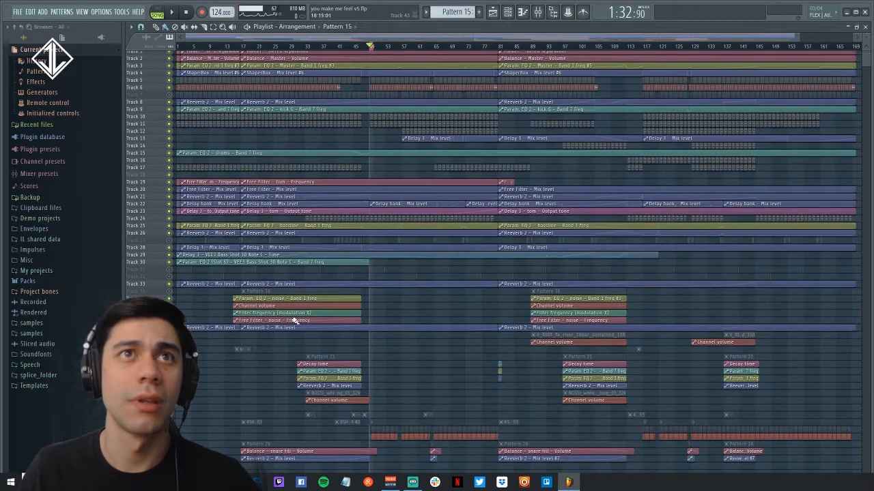
Step: Mute playlist tracks 10, 11, 12, 14, 17 and 24 to silence their pattern clips
click(170, 168)
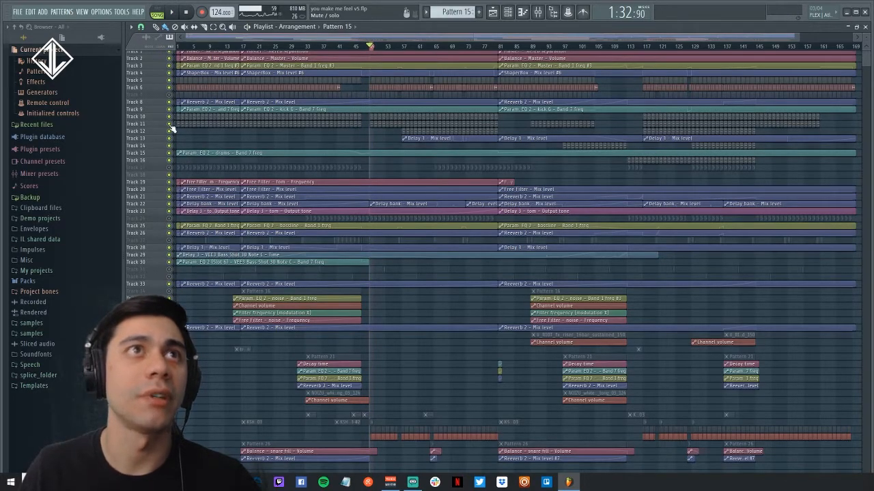
drag(171, 117, 171, 132)
click(171, 146)
Step: Unmute Track 53 and play a one-bar loop over bar 50 around its KSHMR Exhaust 01 #2 clips
scroll(377, 336, down, 3)
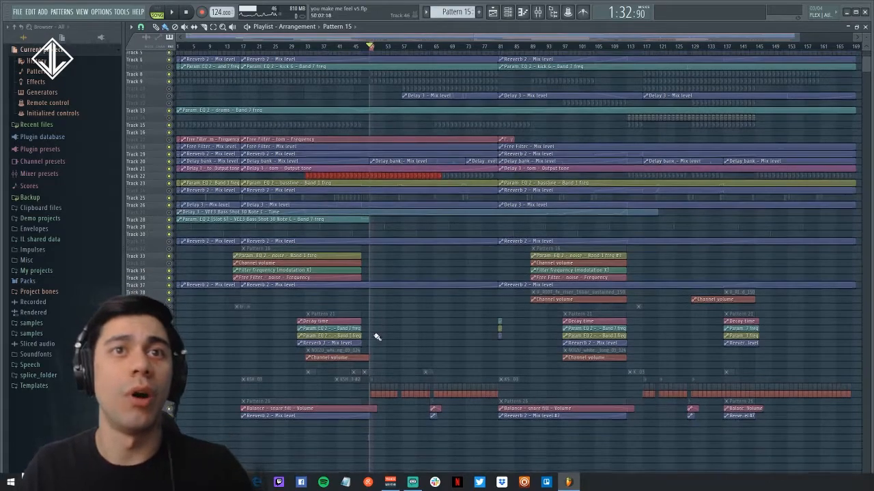
drag(324, 347, 557, 420)
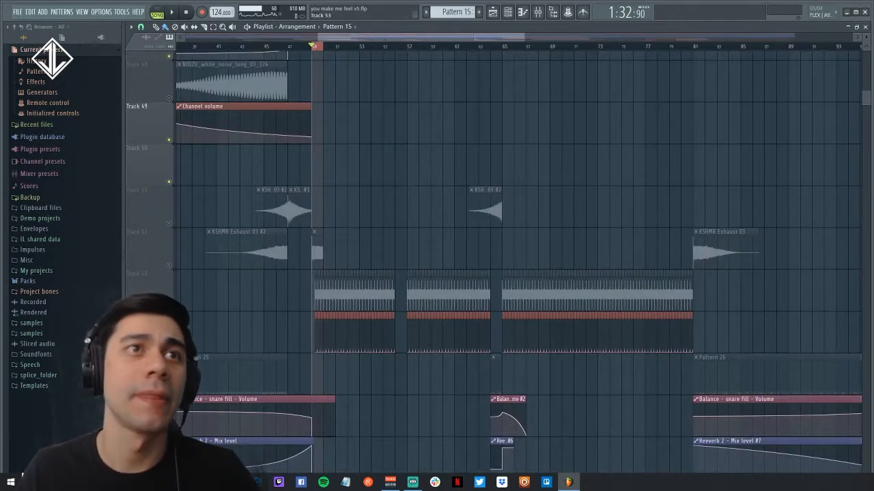
drag(306, 227, 407, 355)
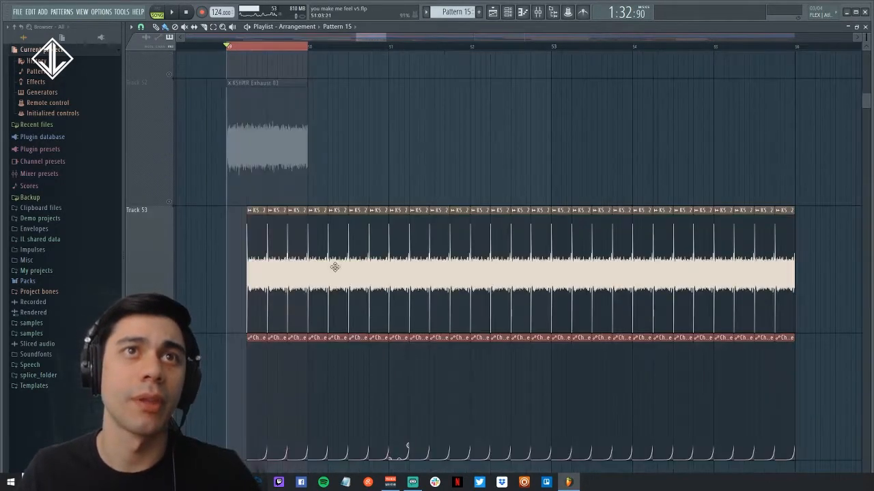
drag(309, 48, 389, 74)
drag(282, 223, 470, 412)
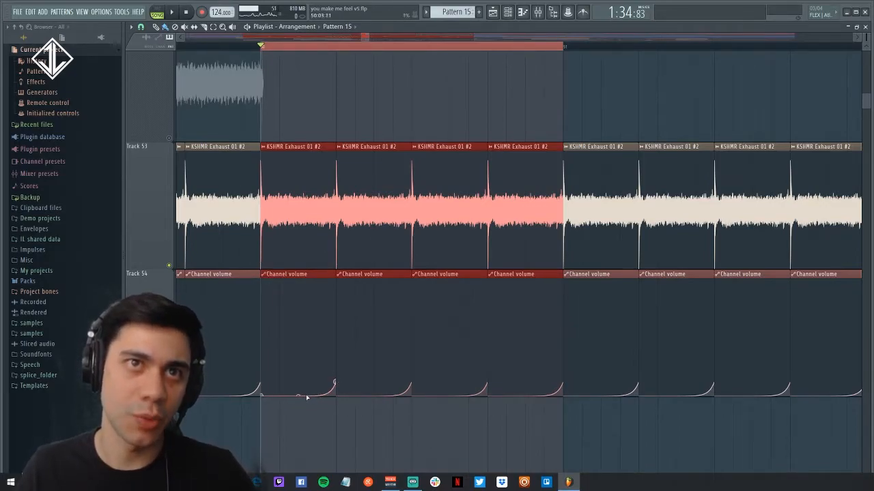
key(space)
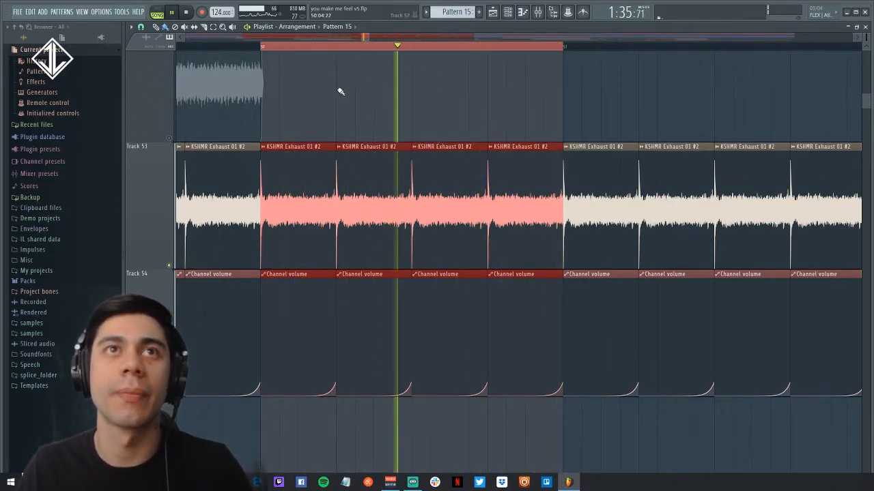
key(space)
Step: Unmute Track 27 and briefly play its audio clips from bar 41
scroll(320, 50, down, 5)
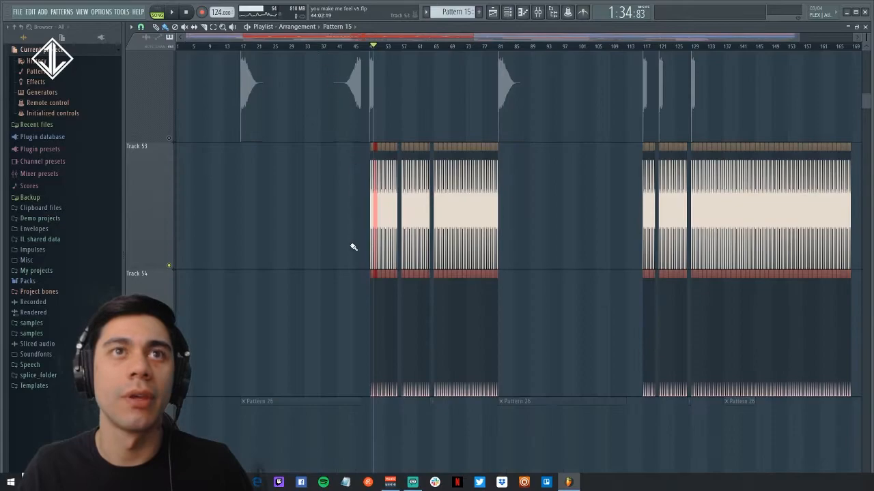
scroll(304, 236, down, 5)
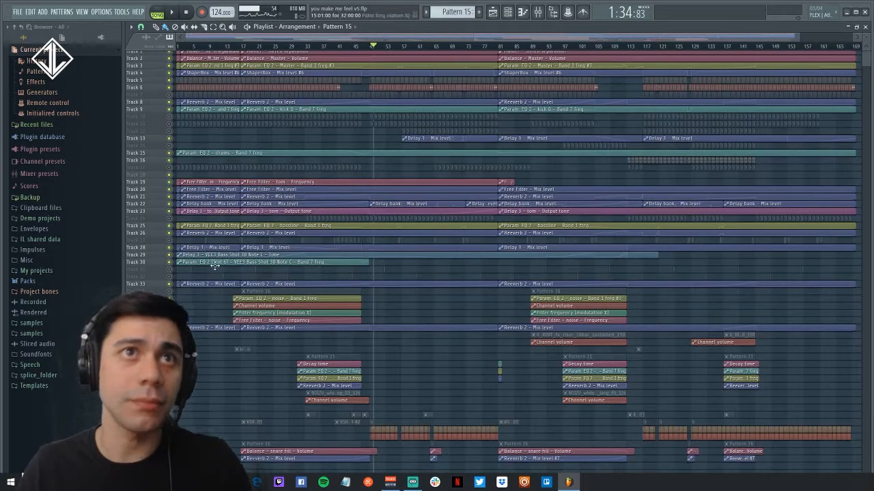
click(170, 241)
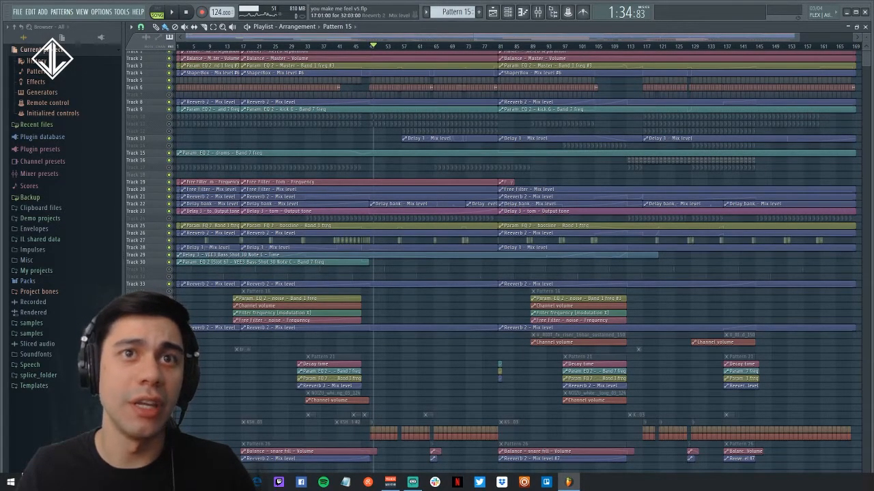
drag(306, 201, 441, 302)
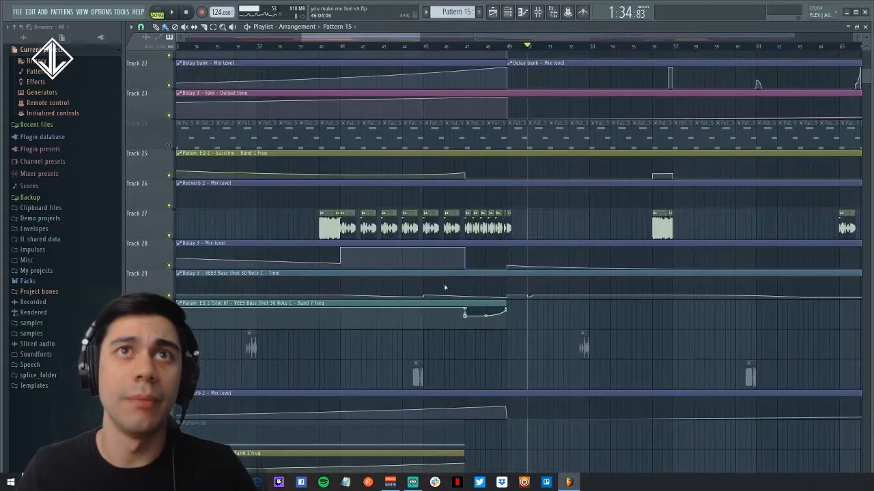
click(344, 48)
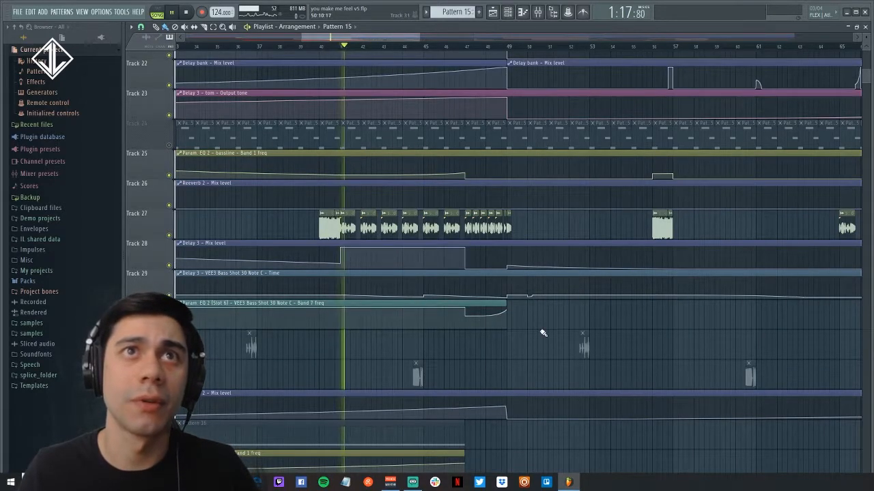
key(space)
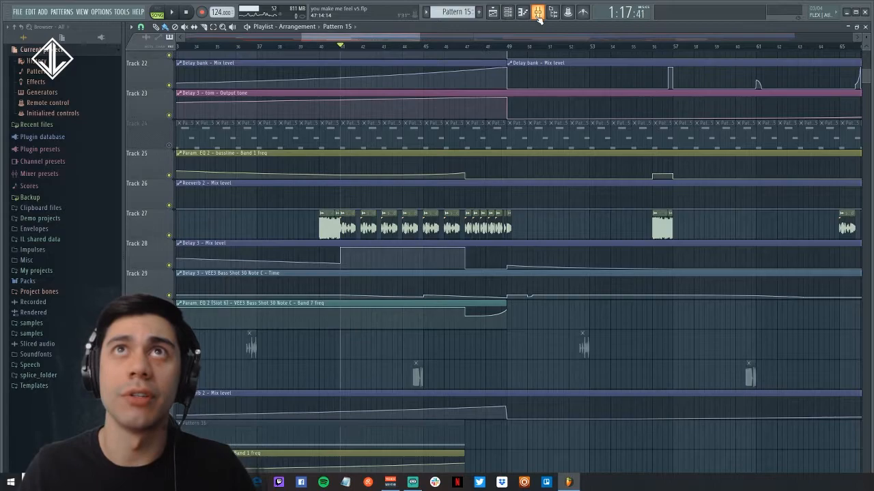
Step: Show the mixer around insert 25 and play Track 27's vocal clips from bar 41 to check their routing
key(F9)
drag(363, 442, 383, 442)
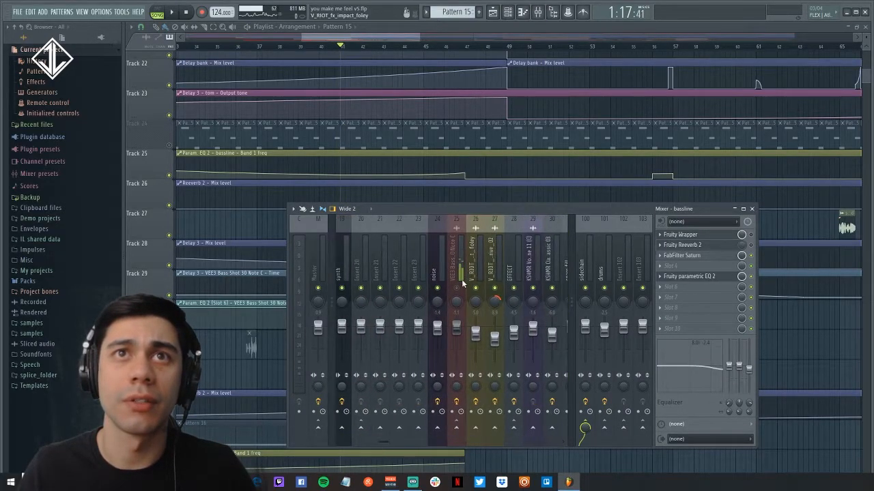
key(space)
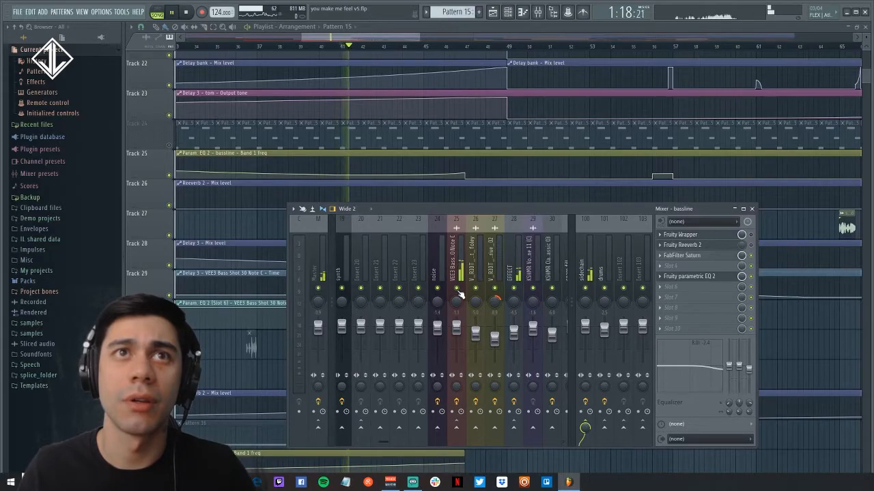
Step: Play the Track 27 section of the arrangement briefly from bar 49 and again from bar 65
ctrl+right_click(265, 355)
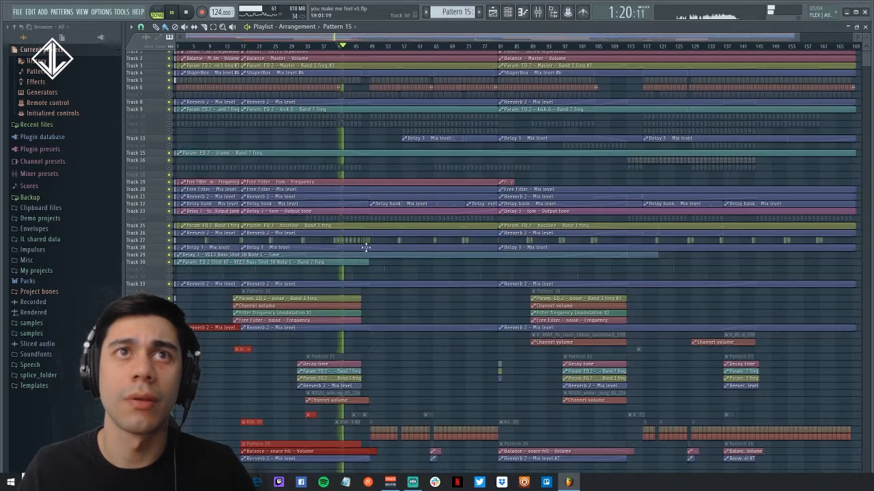
drag(354, 195, 457, 297)
key(space)
click(295, 47)
key(space)
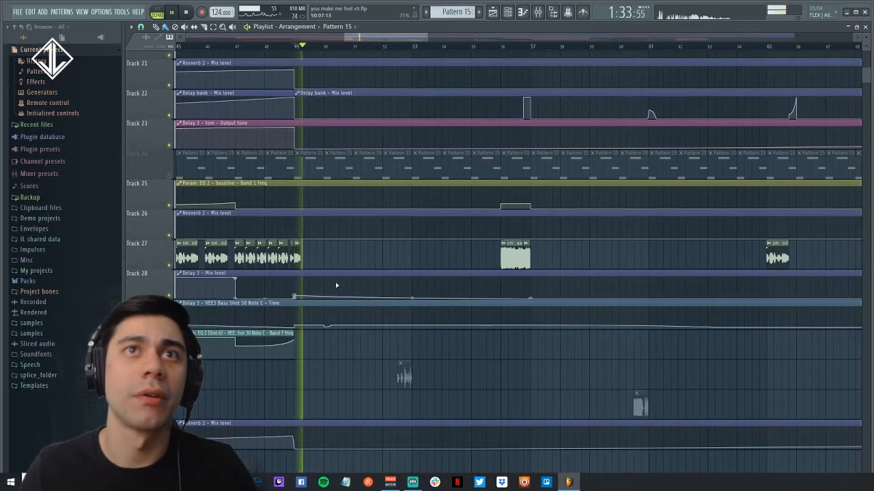
key(space)
click(770, 47)
key(space)
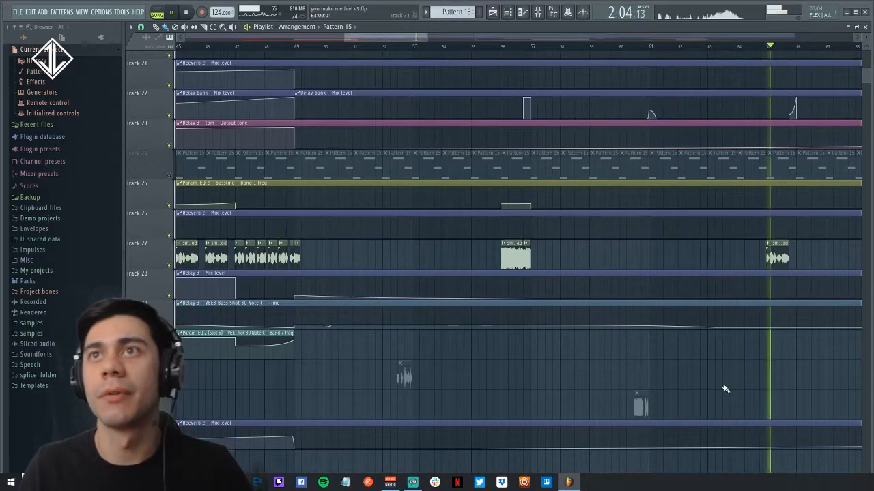
key(space)
Step: Open the sampler settings of the sm101_shouts_You_make_me_feel_so_good clip at bar 65 and play the vocal twice
drag(736, 181, 829, 297)
key(ctrl+Return)
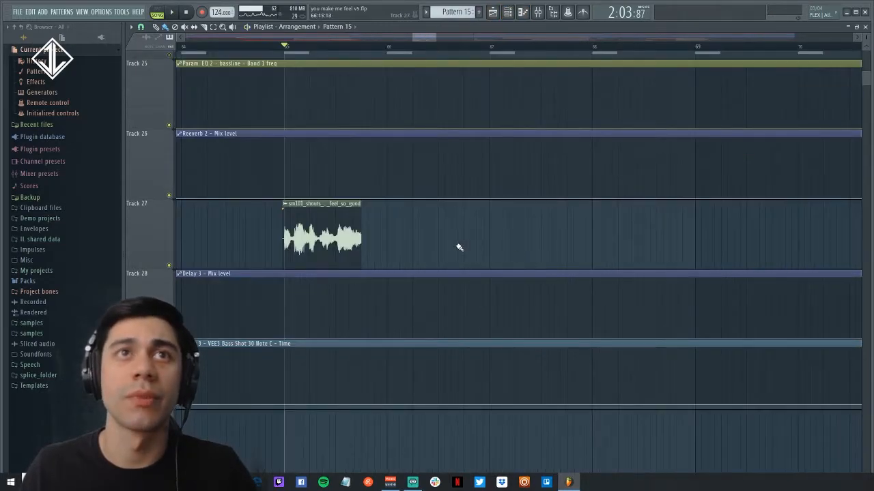
double_click(334, 262)
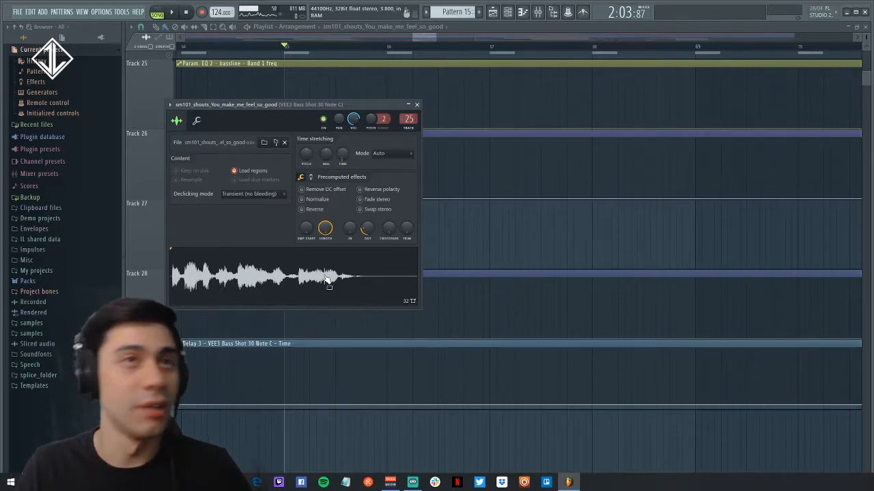
key(space)
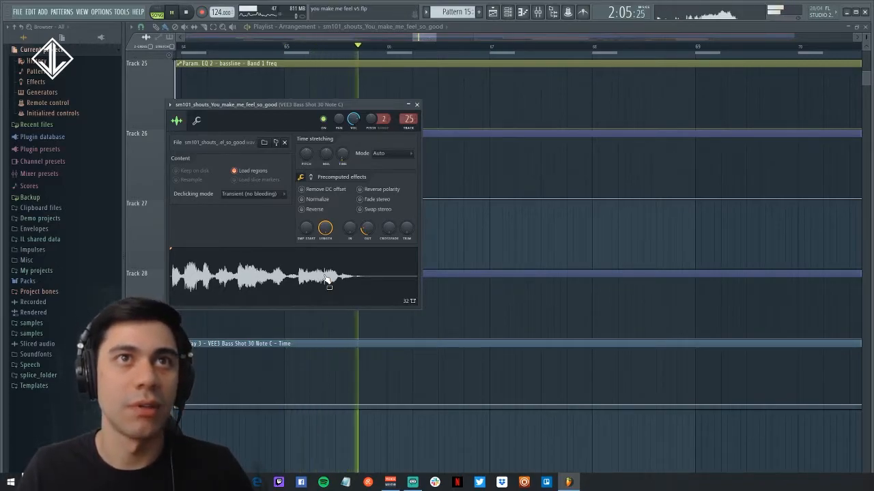
key(space)
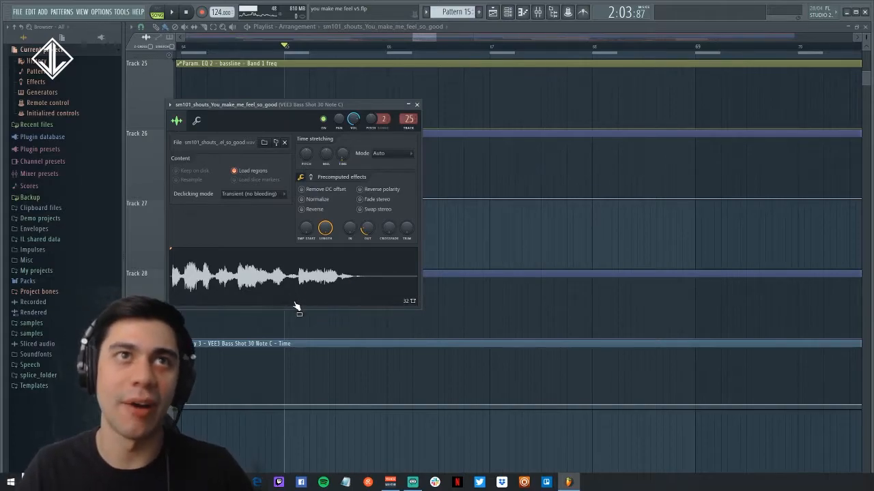
key(space)
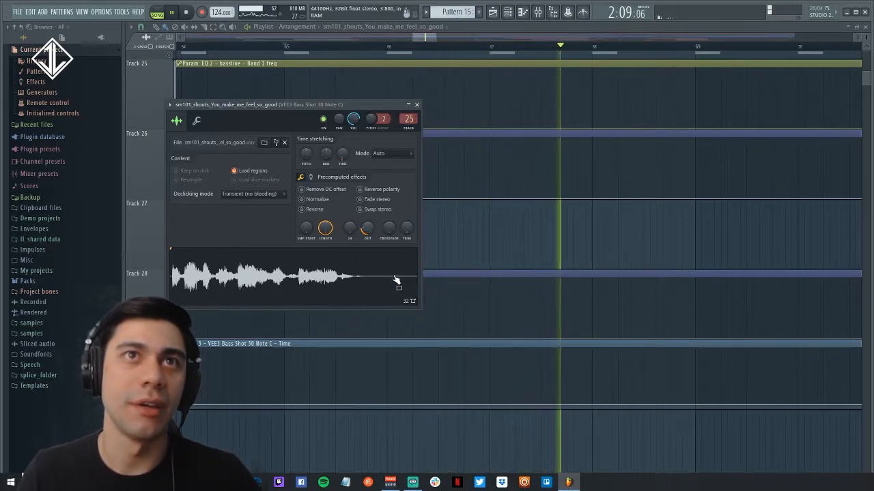
key(space)
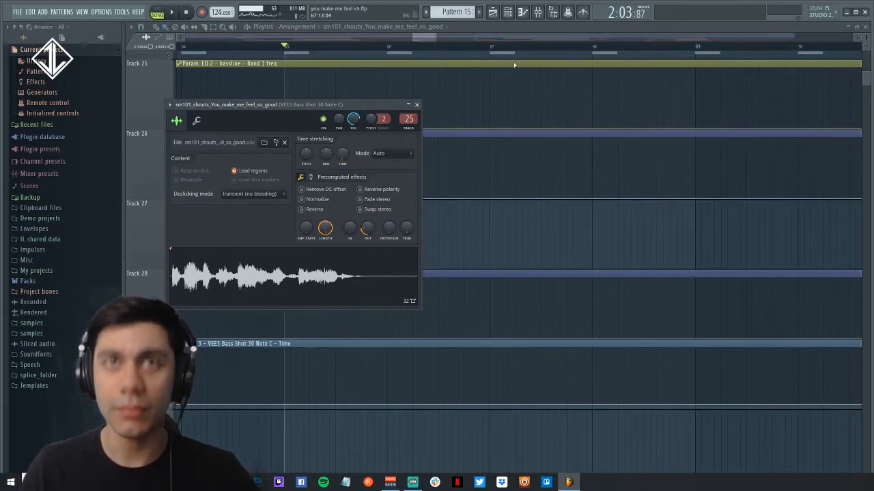
Step: Show the mixer and inspect band 2 of insert 25's first Fruity parametric EQ 2 while playing the vocal
click(537, 11)
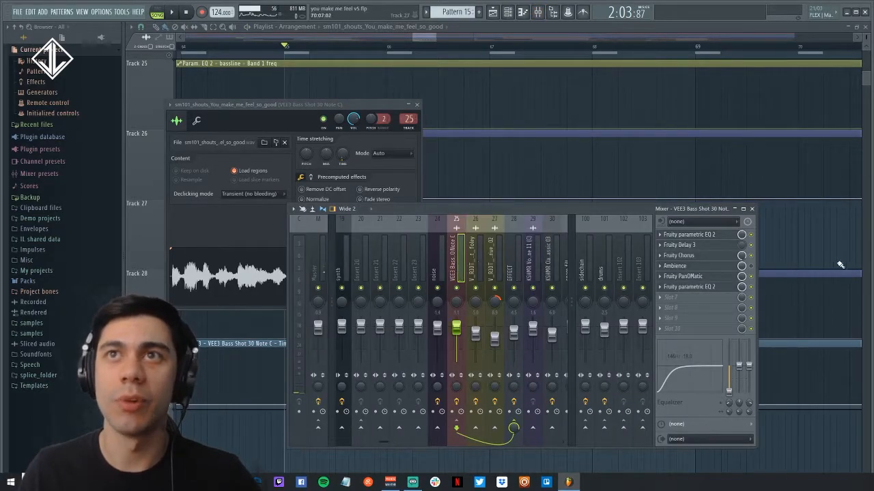
key(space)
key(space)
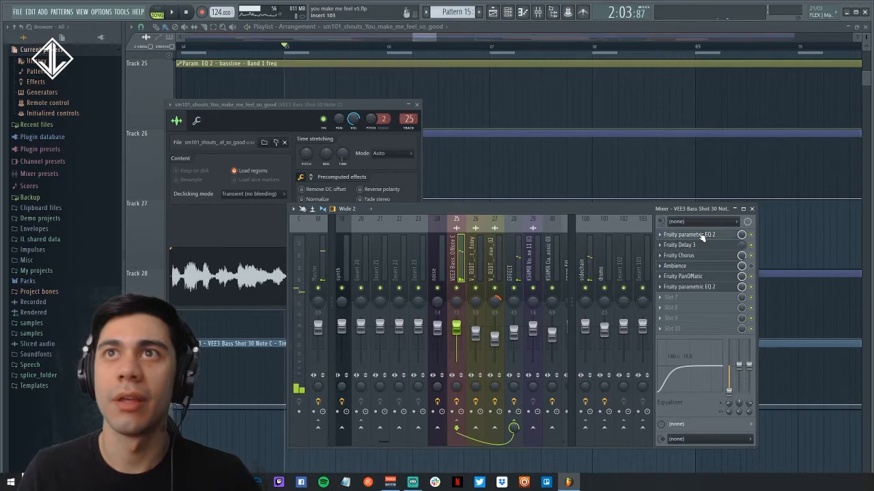
click(689, 234)
drag(259, 191, 258, 189)
key(space)
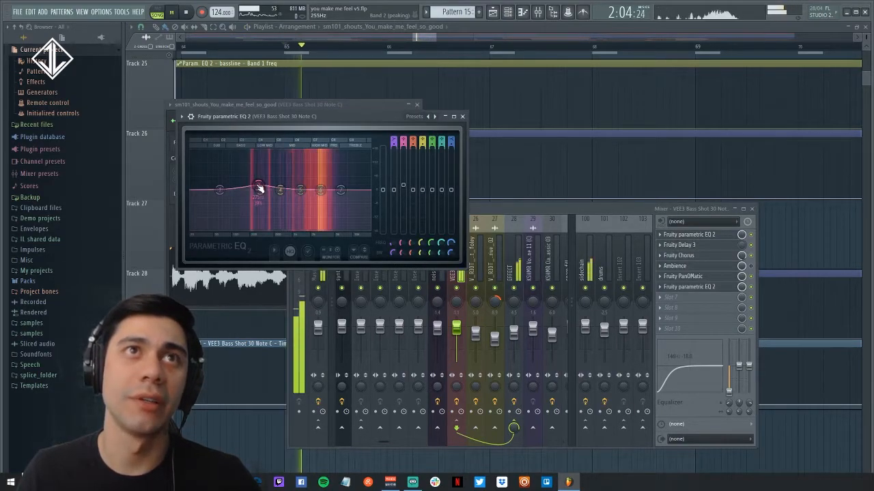
key(space)
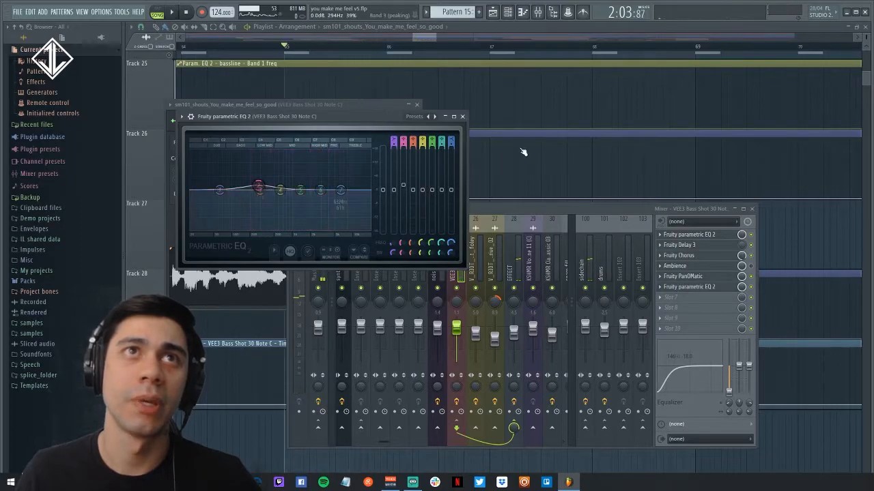
click(463, 116)
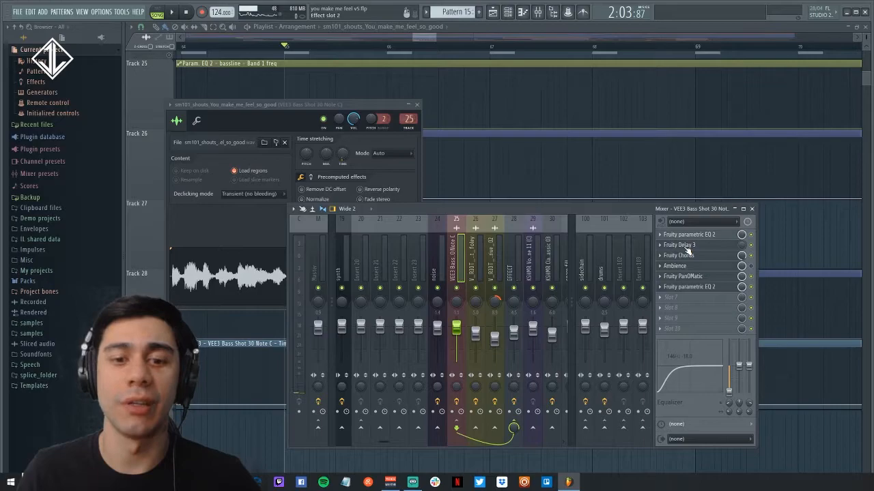
Step: Open insert 25's Fruity Chorus and compare the vocal with the effect bypassed and re-enabled
key(space)
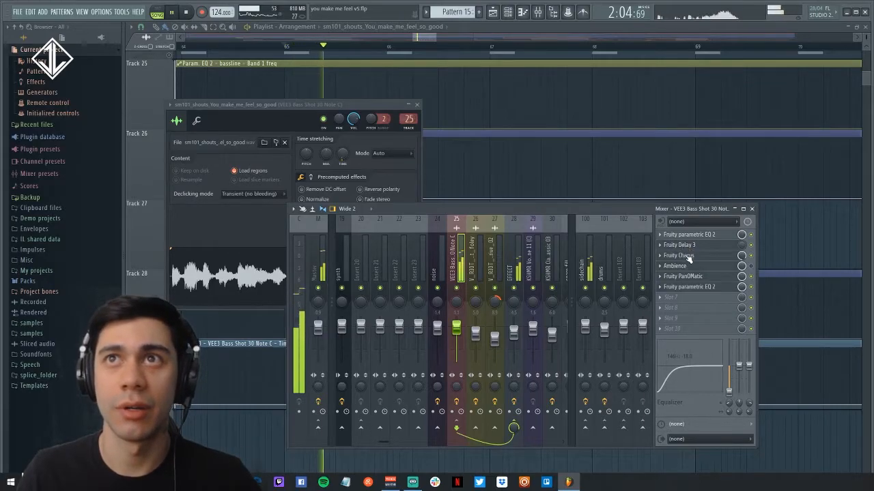
key(space)
click(686, 256)
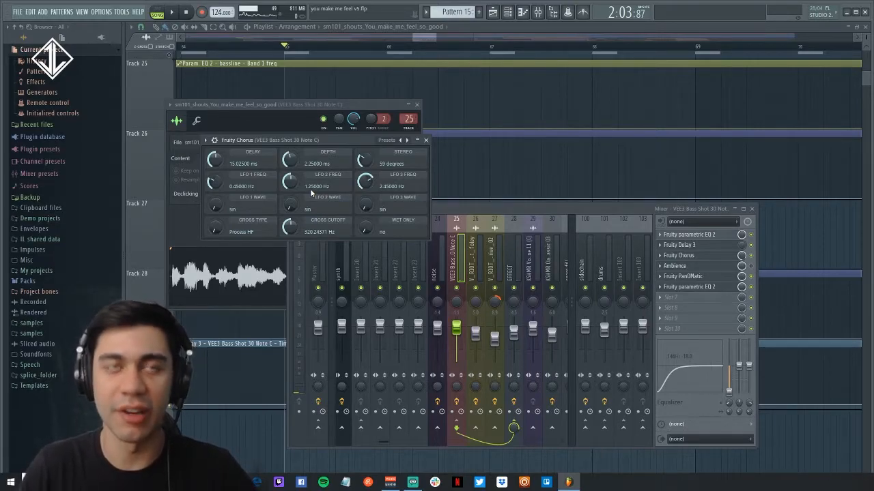
click(754, 262)
key(space)
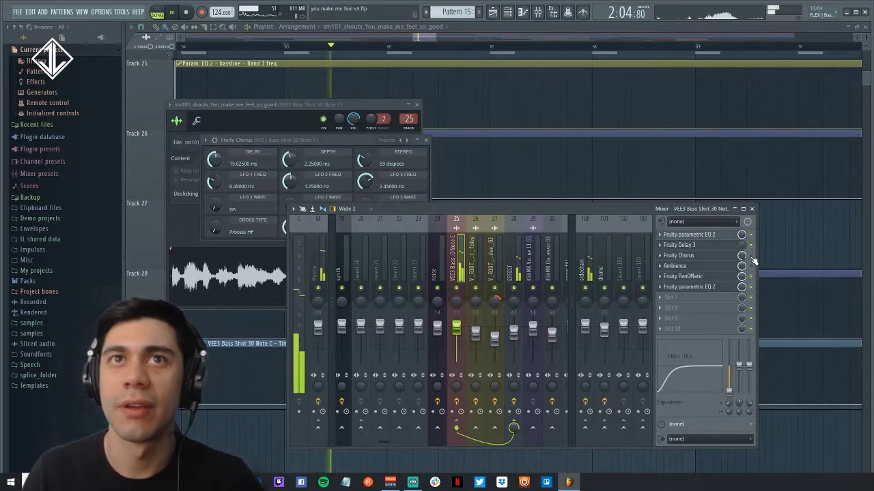
key(space)
key(space)
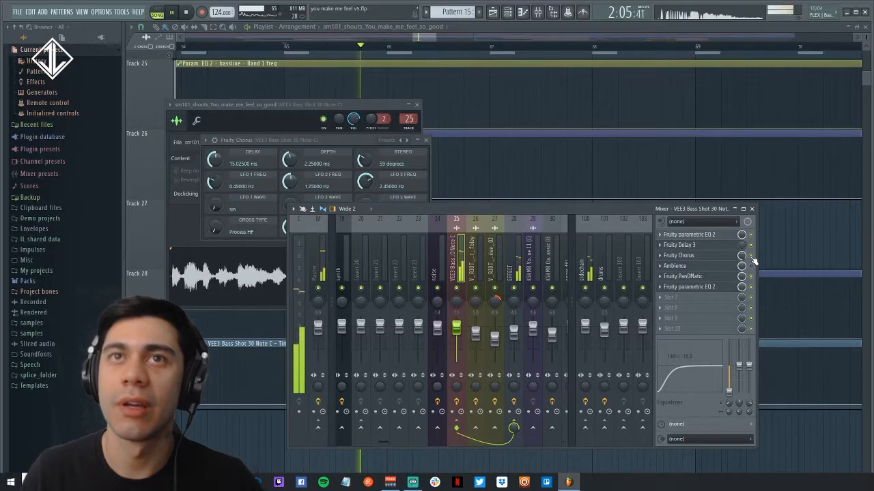
key(space)
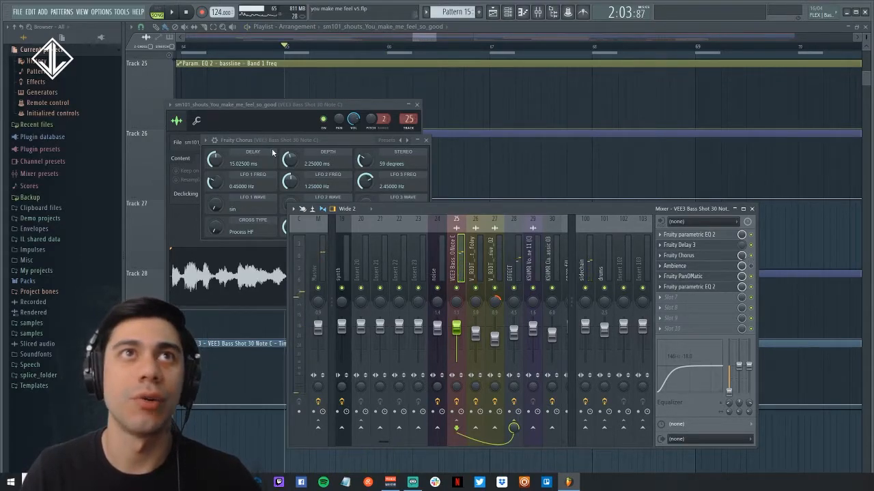
Step: Open insert 25's Fruity PanOMatic and play the vocal several times to hear its panning
click(701, 278)
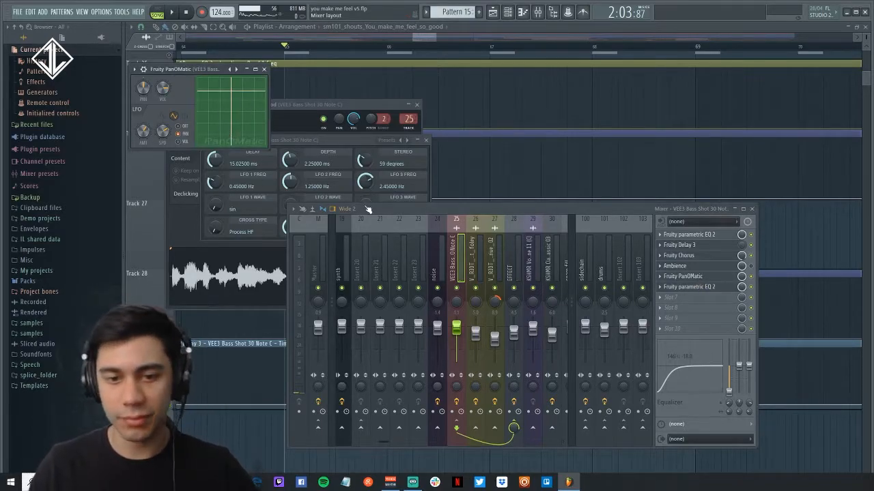
key(space)
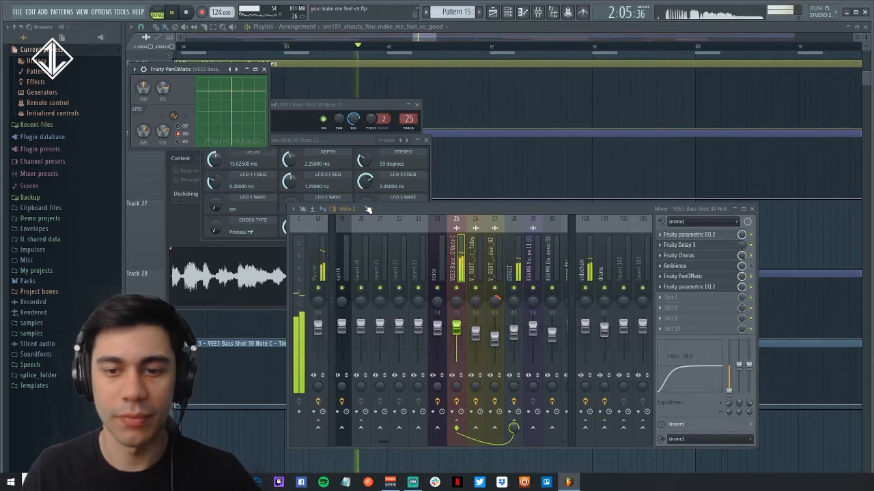
key(space)
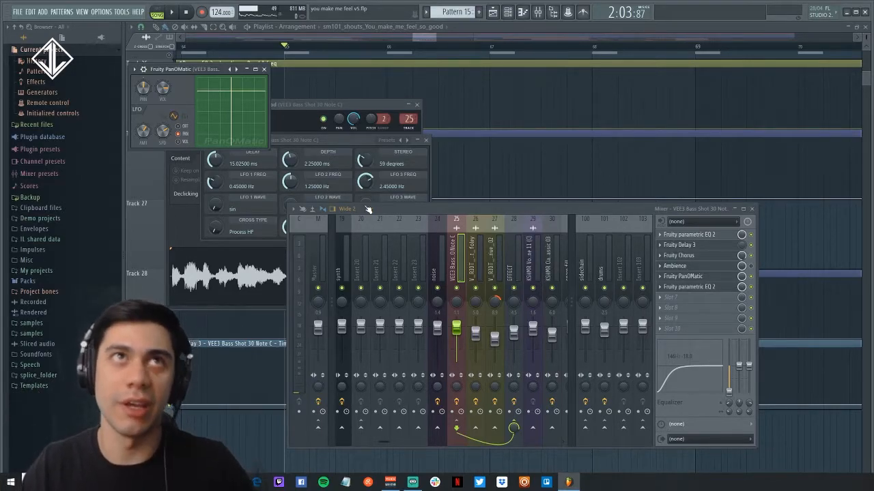
key(space)
key(space)
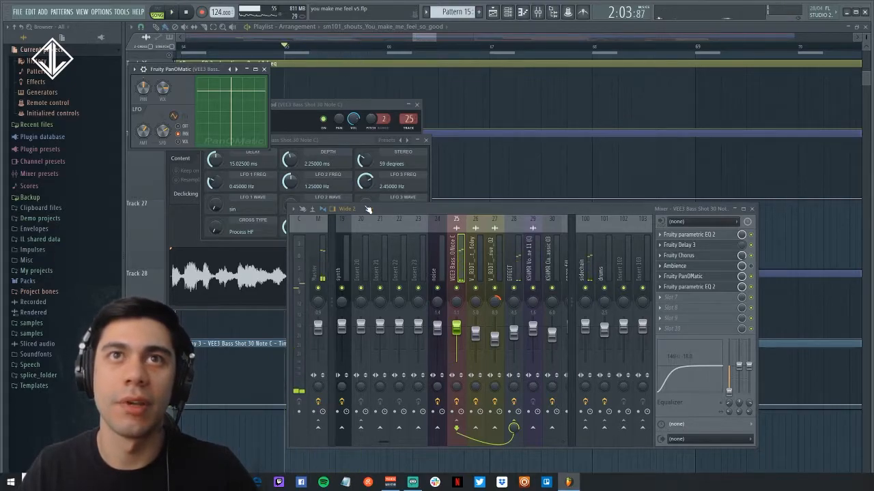
key(space)
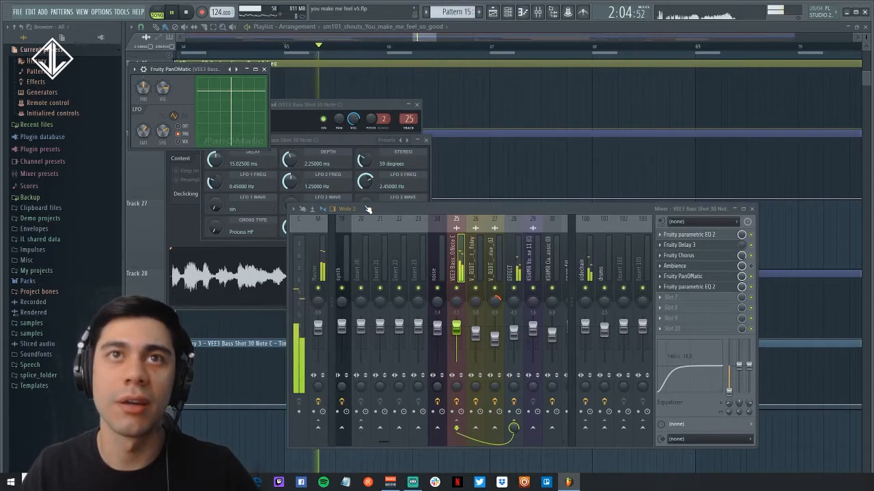
key(space)
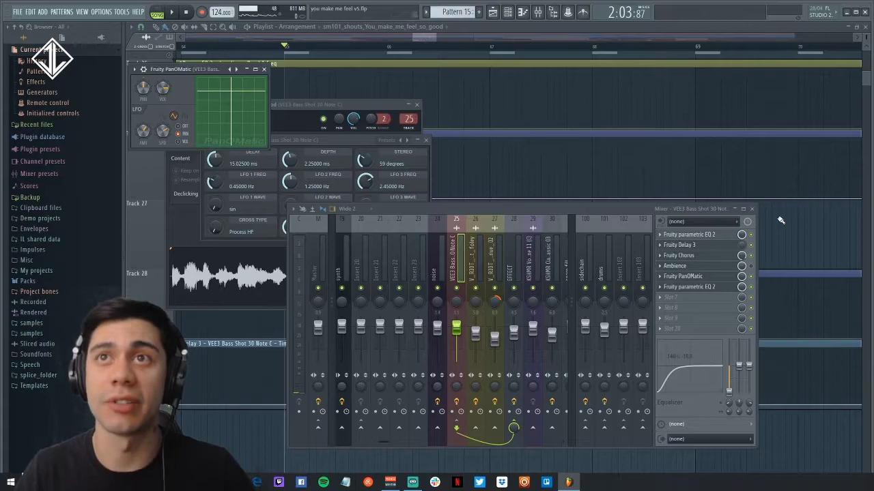
Step: Examine insert 25's last Fruity parametric EQ 2 while playing the vocal, and close all the open plugin and mixer windows
click(691, 287)
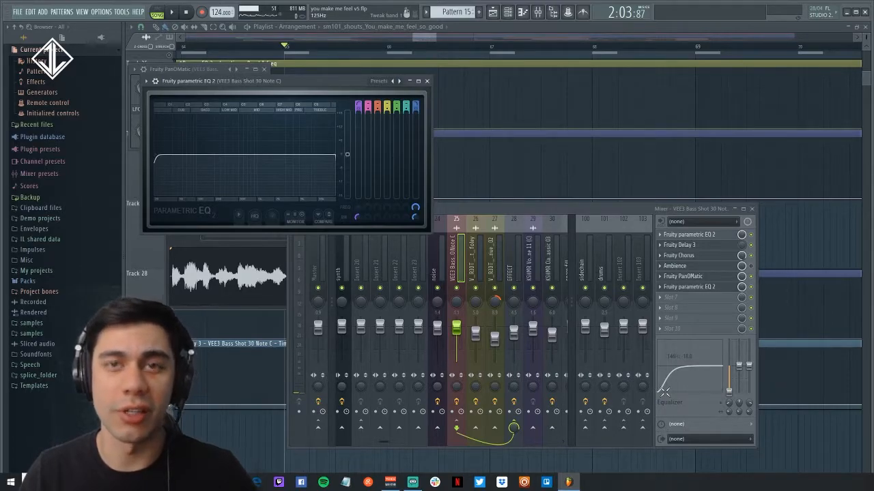
key(space)
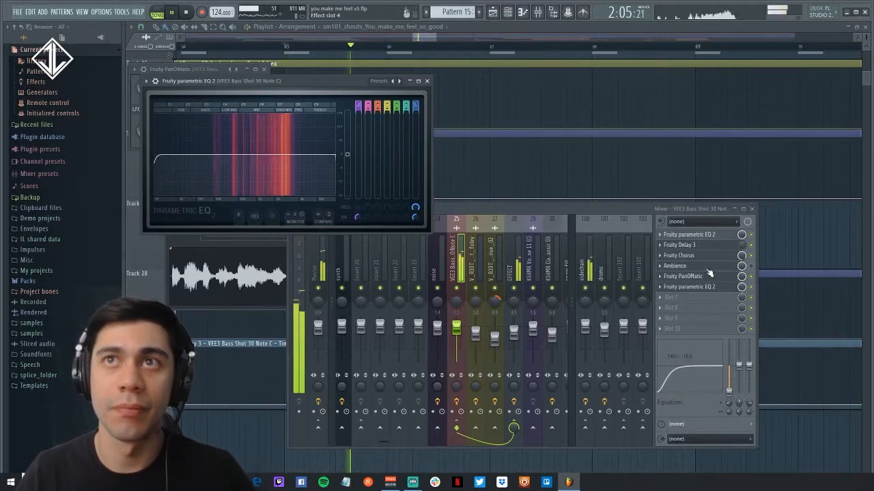
key(F12)
key(space)
Step: Play Track 27's vocal build-up from bar 41 with its delay and EQ automation in view, skipping ahead to around bar 44
ctrl+right_click(524, 250)
drag(303, 194, 433, 285)
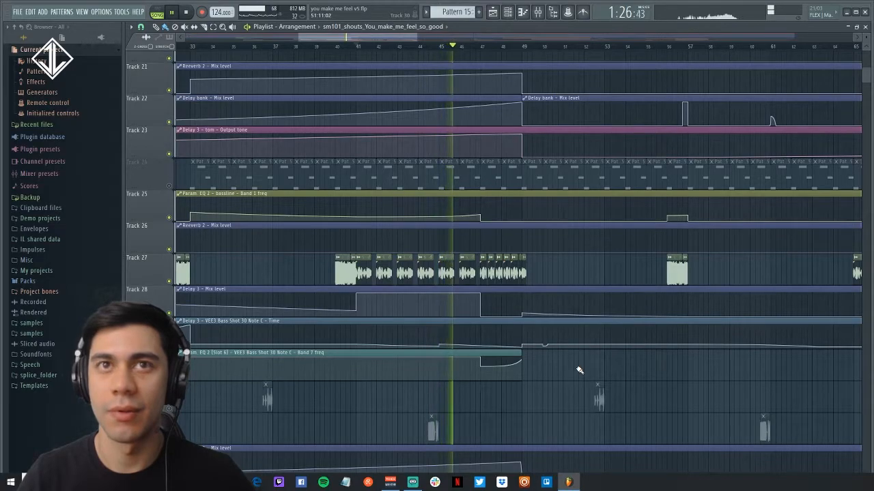
key(space)
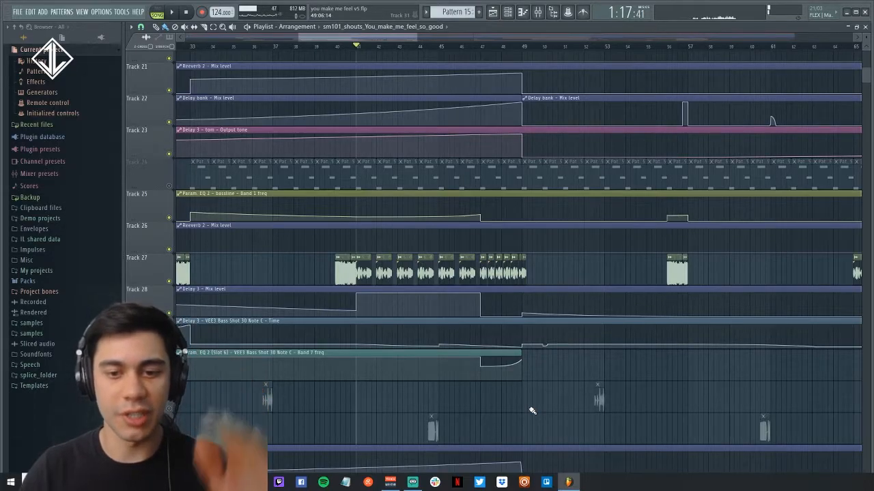
key(space)
click(421, 52)
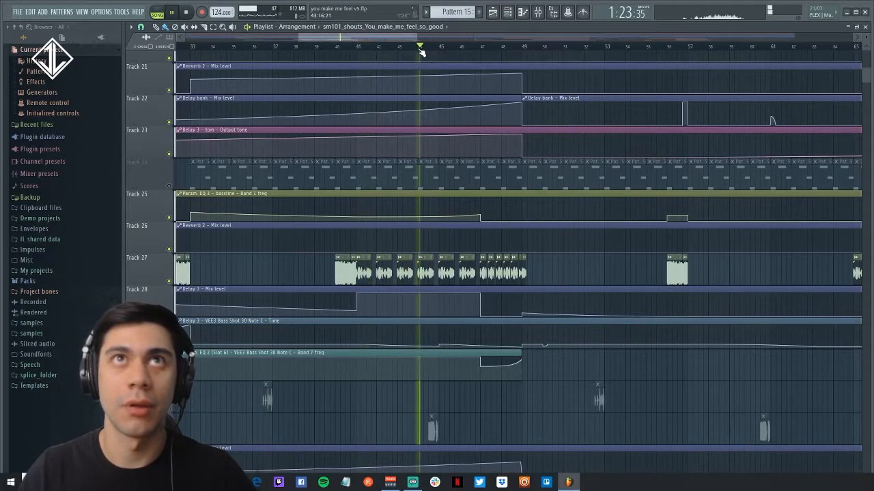